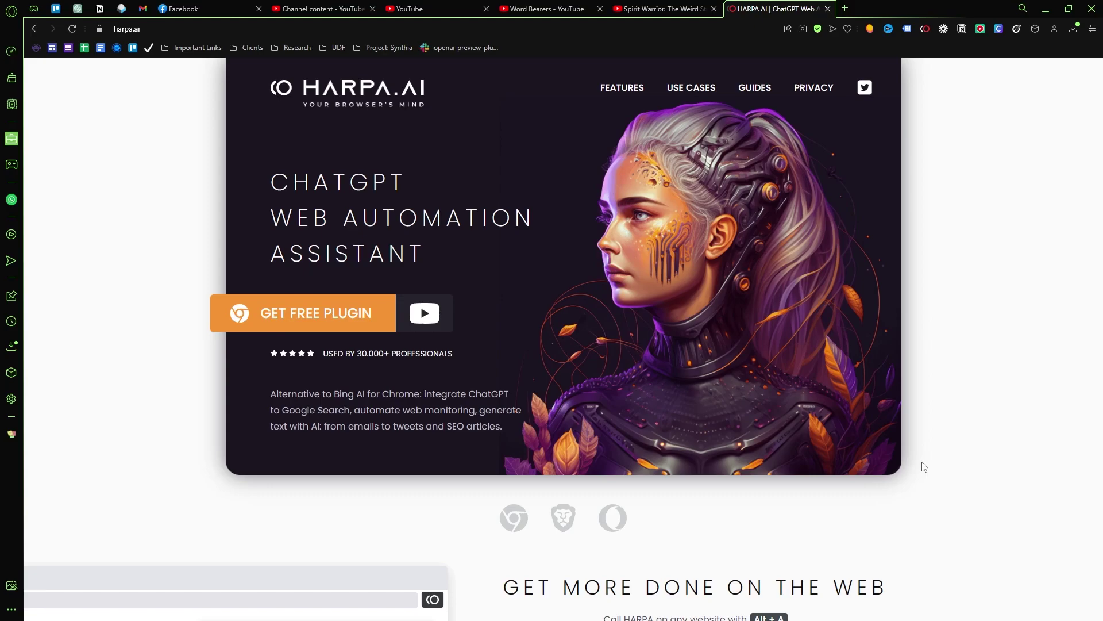
- Search Google for 'taco places slc' in a new tab
{"action": "scroll", "coordinate": [905, 463], "scroll_direction": "down", "scroll_amount": 5}
{"action": "scroll", "coordinate": [907, 461], "scroll_direction": "up", "scroll_amount": 5}
{"action": "left_click", "coordinate": [845, 8]}
{"action": "type", "text": "taco pla"}
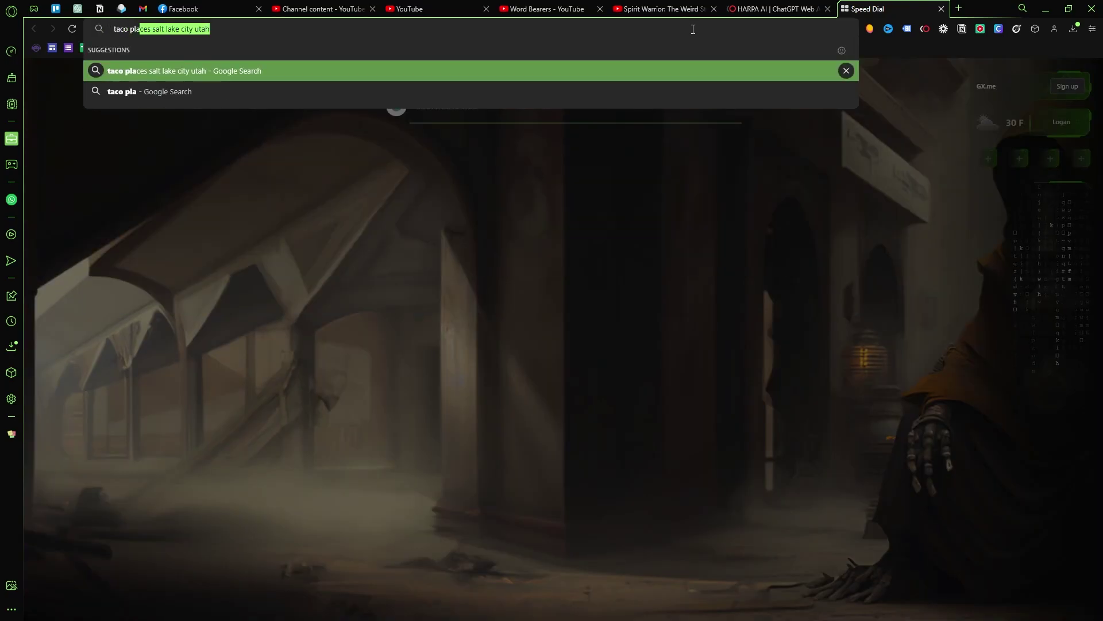
{"action": "key", "text": "BackSpace"}
{"action": "type", "text": "ca"}
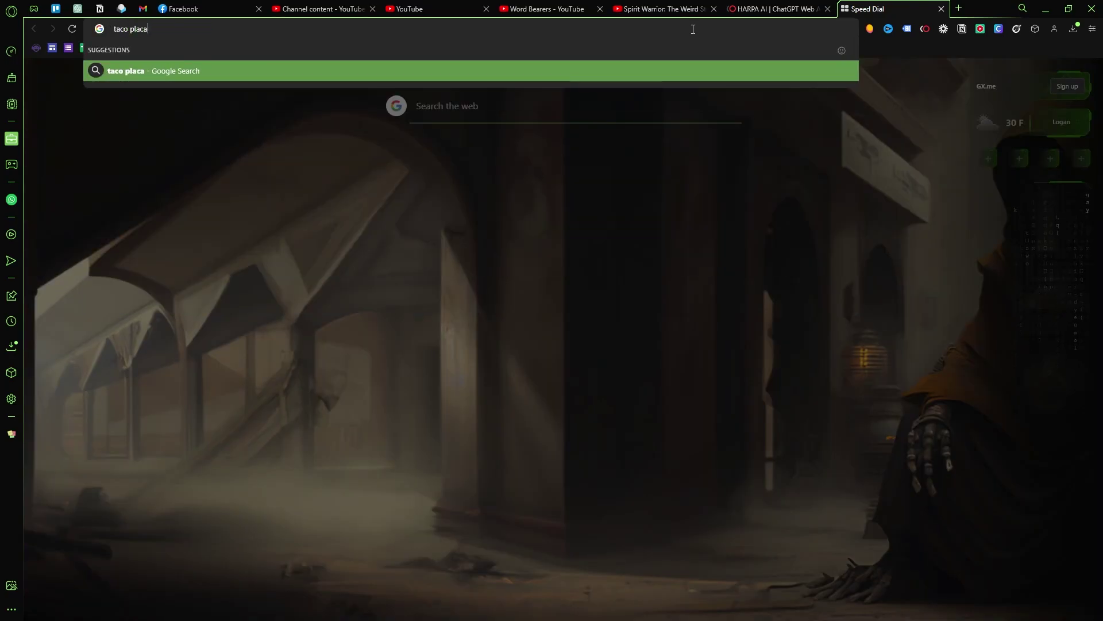
{"action": "key", "text": "BackSpace"}
{"action": "type", "text": "es slc"}
{"action": "key", "text": "Return"}
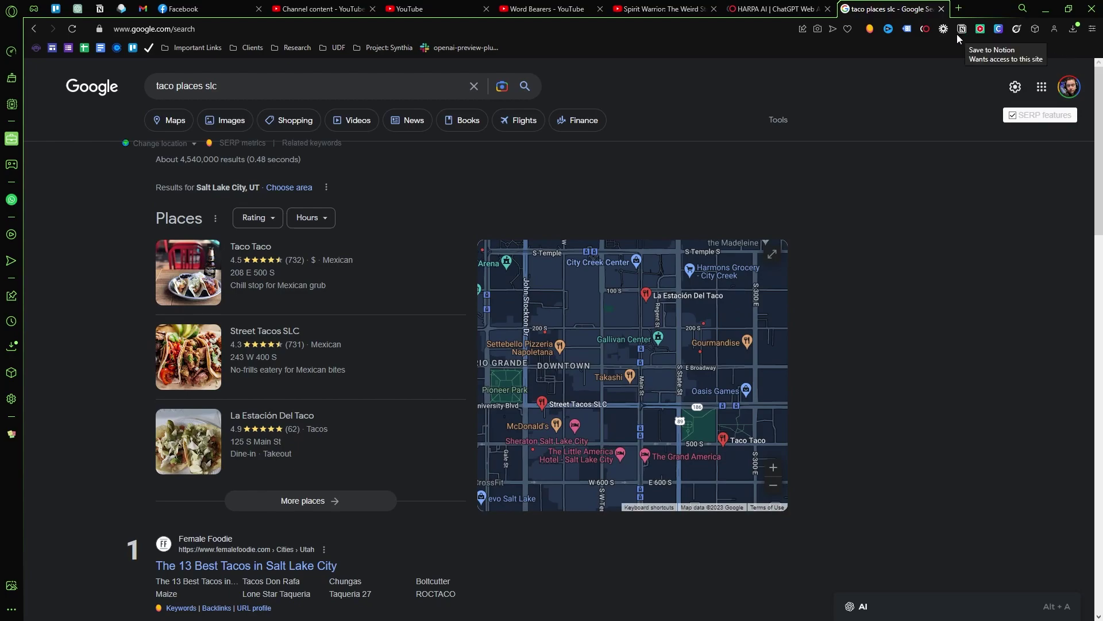
- Bring up HARPA AI's side answer listing five Salt Lake City taco spots
{"action": "left_click", "coordinate": [925, 29]}
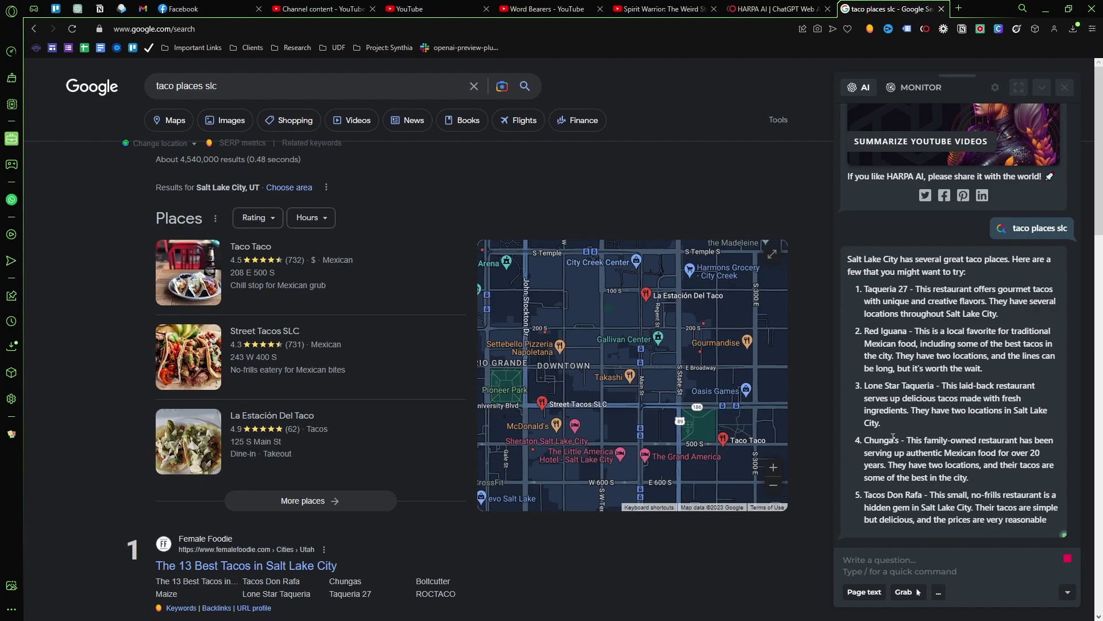
{"action": "scroll", "coordinate": [257, 341], "scroll_direction": "down", "scroll_amount": 3}
{"action": "scroll", "coordinate": [257, 341], "scroll_direction": "up", "scroll_amount": 2}
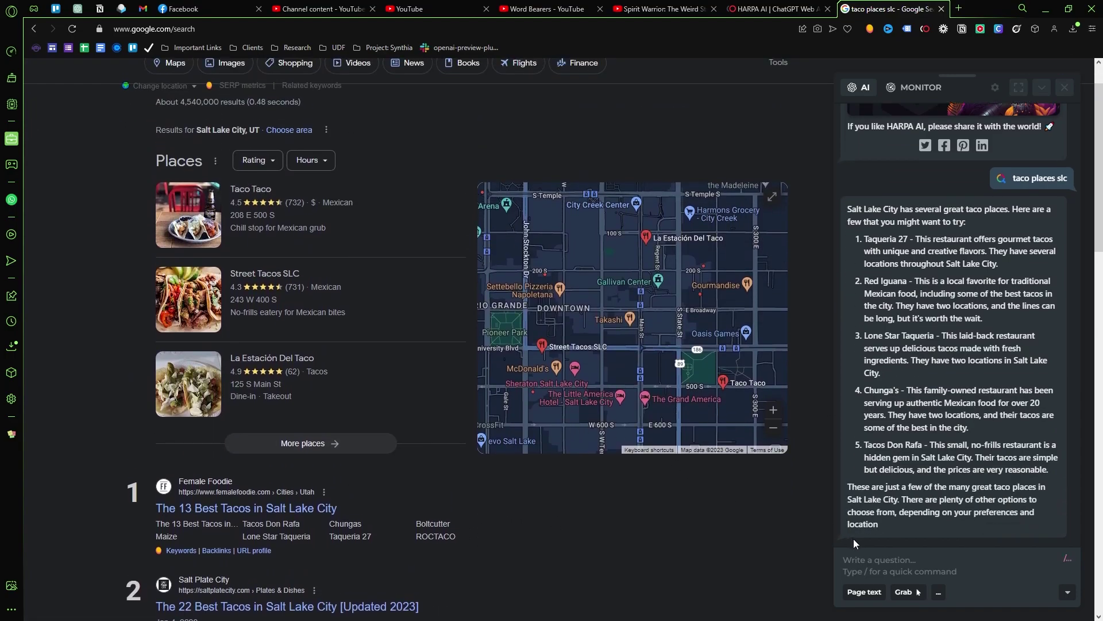
{"action": "left_click", "coordinate": [1067, 561]}
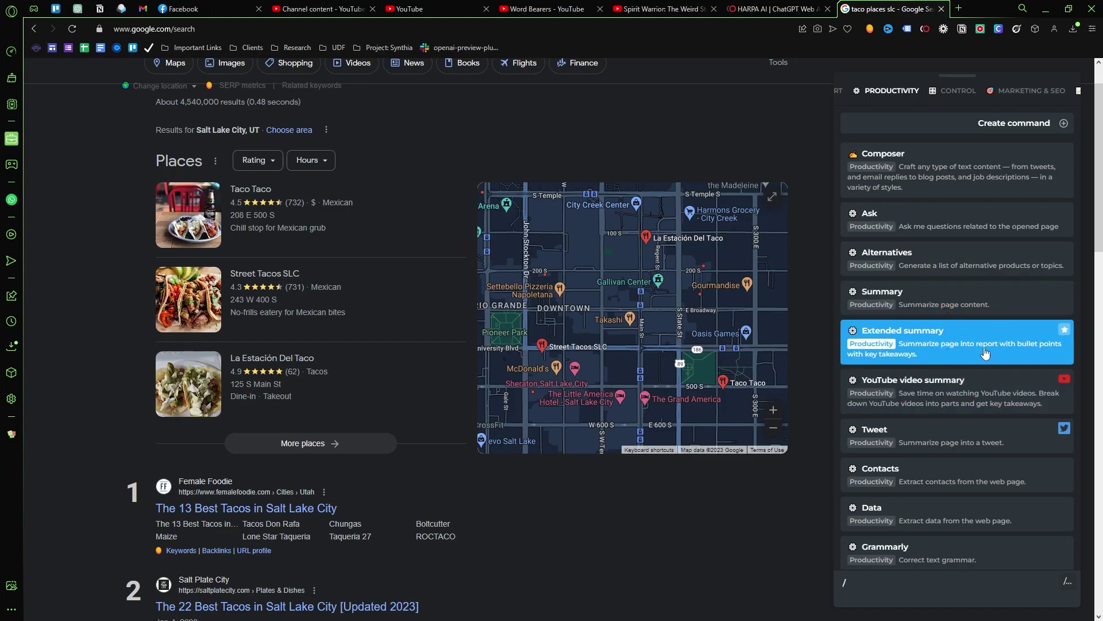
{"action": "scroll", "coordinate": [986, 476], "scroll_direction": "down", "scroll_amount": 1}
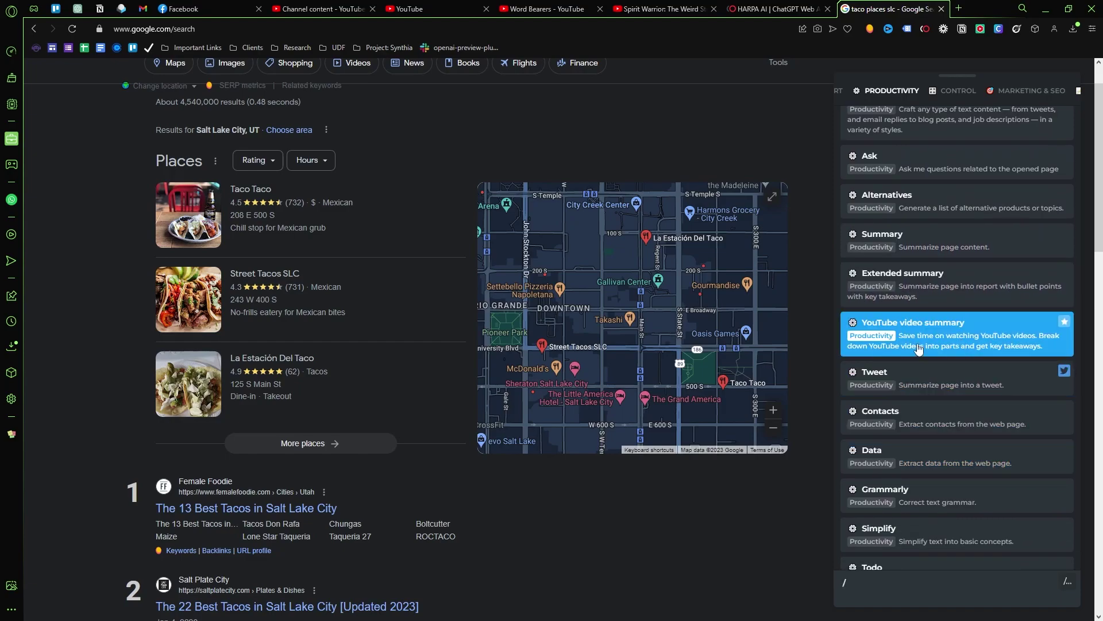
{"action": "scroll", "coordinate": [971, 333], "scroll_direction": "down", "scroll_amount": 2}
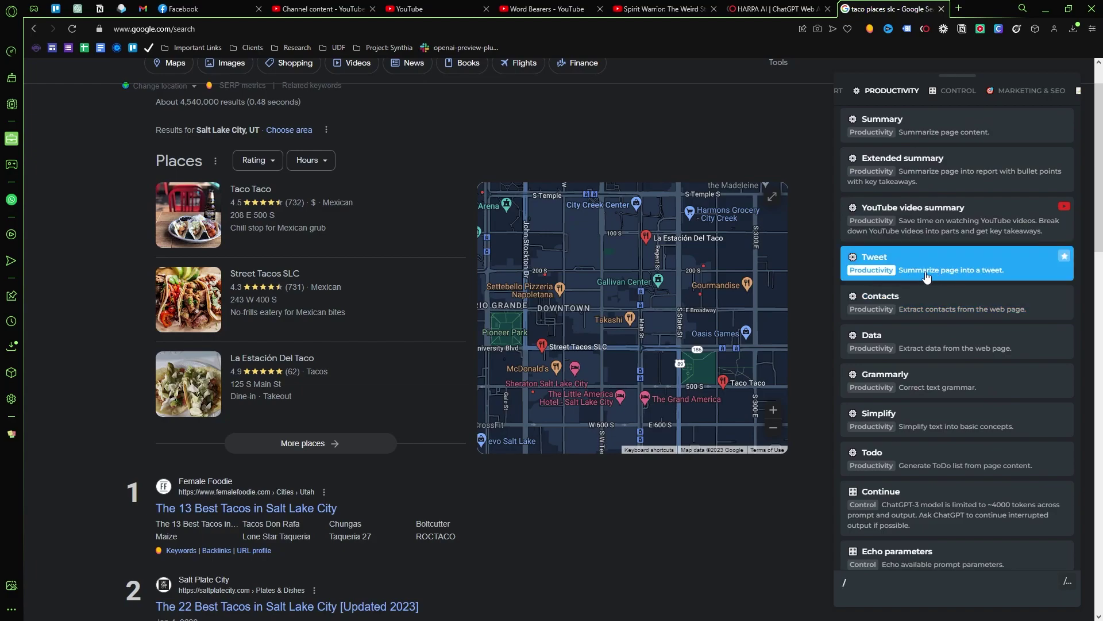
{"action": "scroll", "coordinate": [977, 396], "scroll_direction": "down", "scroll_amount": 3}
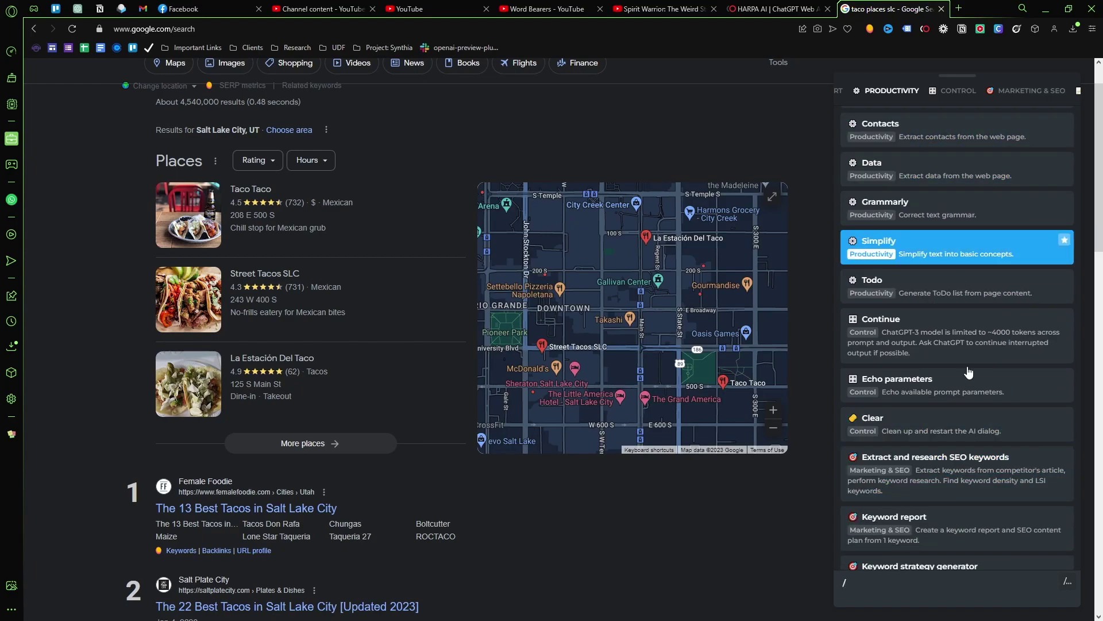
{"action": "scroll", "coordinate": [989, 402], "scroll_direction": "down", "scroll_amount": 3}
{"action": "scroll", "coordinate": [1022, 437], "scroll_direction": "down", "scroll_amount": 15}
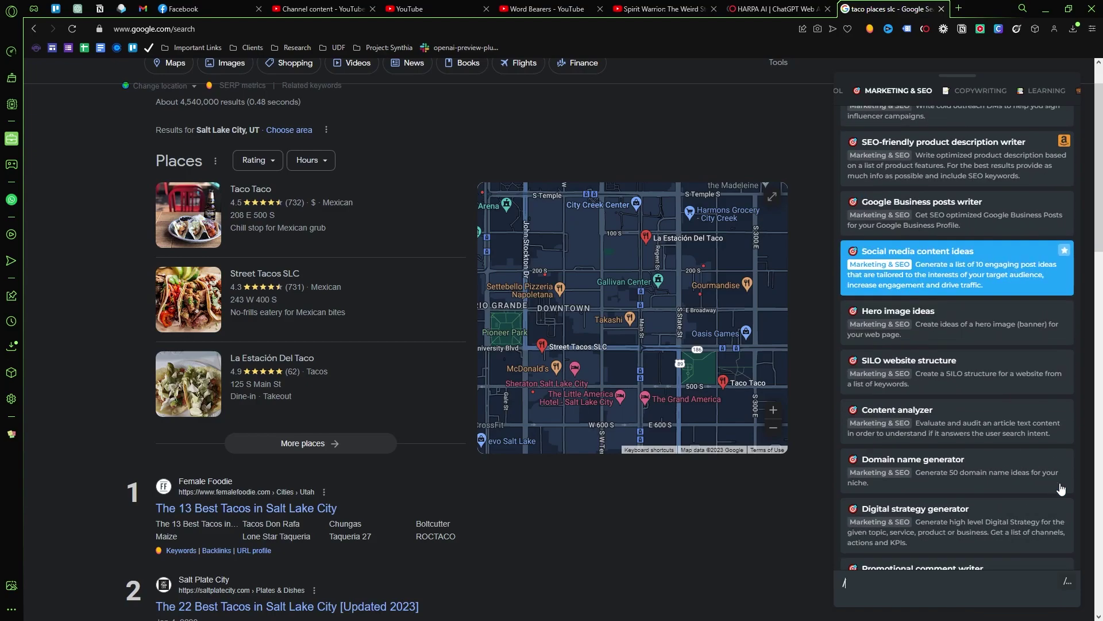
{"action": "scroll", "coordinate": [1063, 476], "scroll_direction": "up", "scroll_amount": 4}
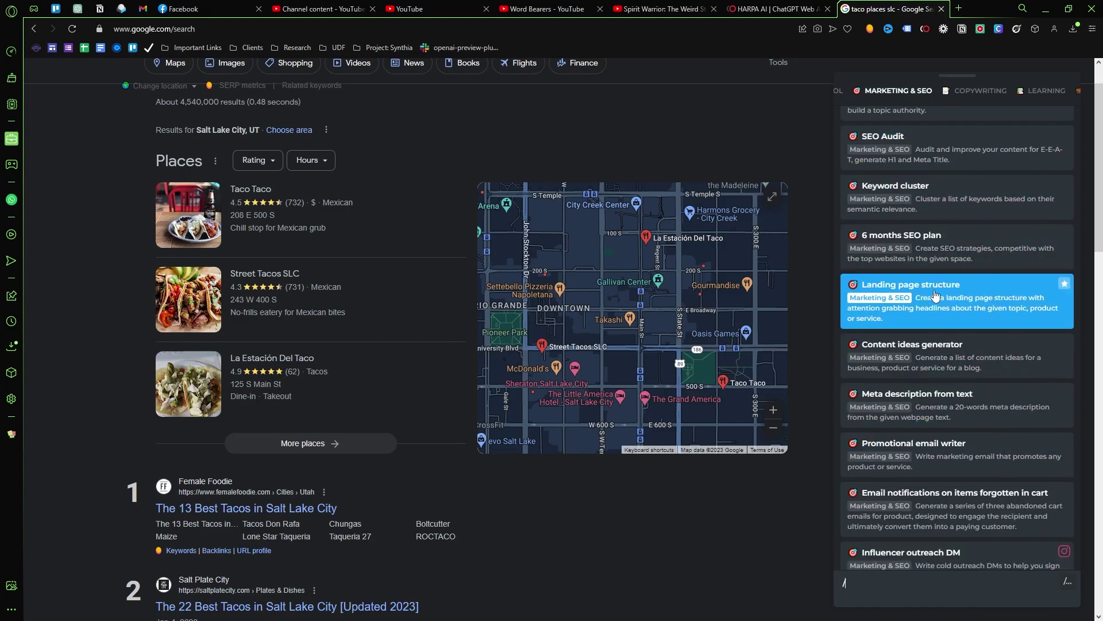
{"action": "scroll", "coordinate": [954, 293], "scroll_direction": "up", "scroll_amount": 2}
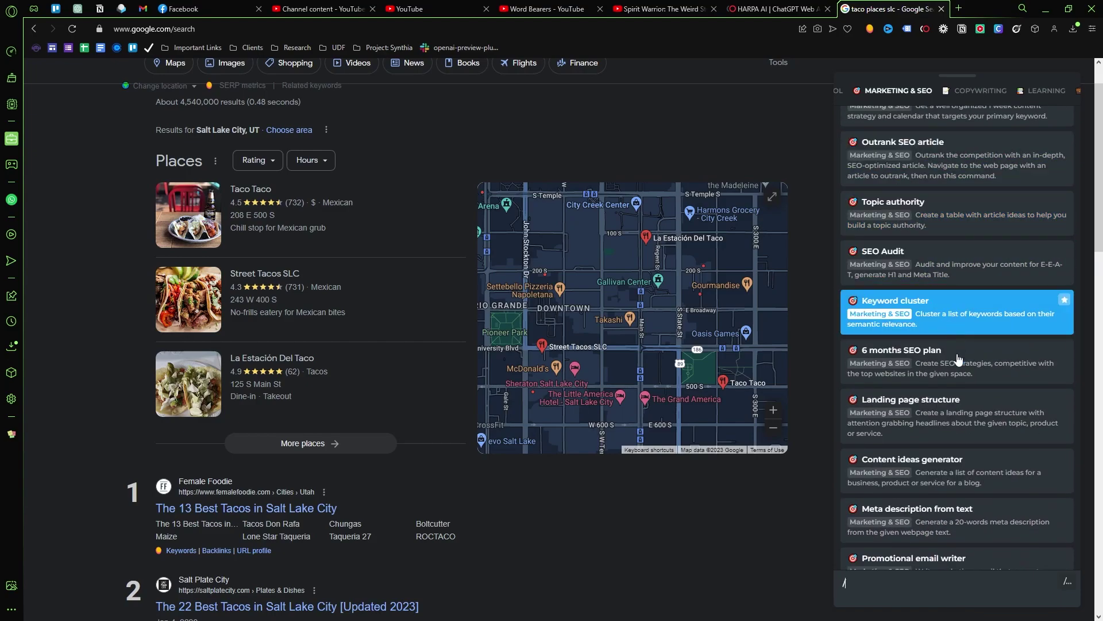
{"action": "scroll", "coordinate": [971, 345], "scroll_direction": "down", "scroll_amount": 4}
{"action": "scroll", "coordinate": [979, 385], "scroll_direction": "down", "scroll_amount": 8}
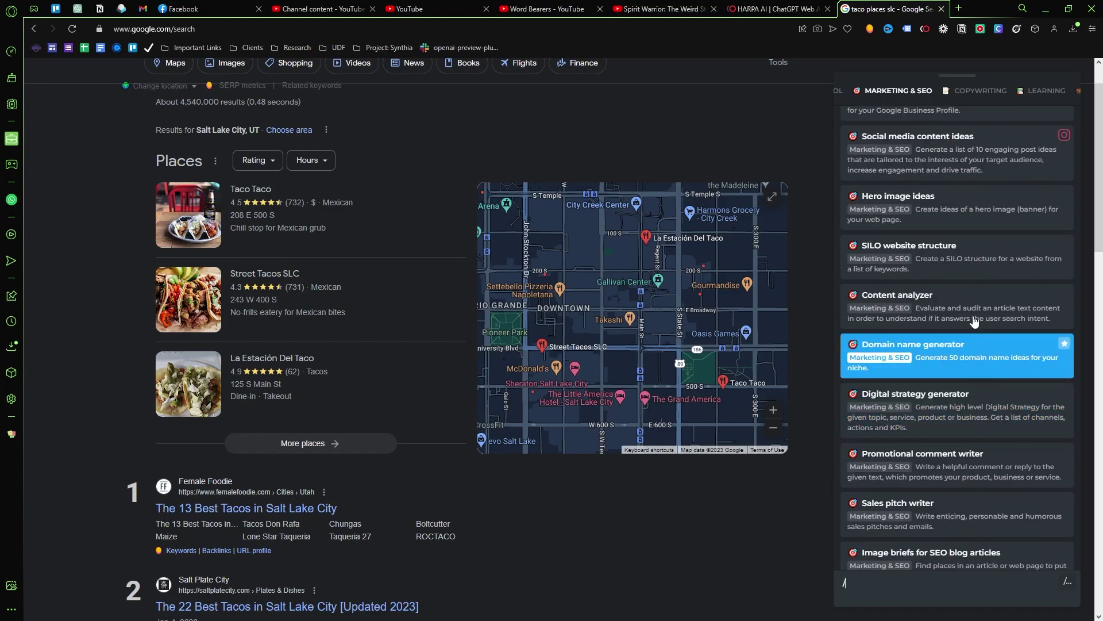
{"action": "scroll", "coordinate": [988, 409], "scroll_direction": "down", "scroll_amount": 3}
{"action": "scroll", "coordinate": [988, 408], "scroll_direction": "down", "scroll_amount": 9}
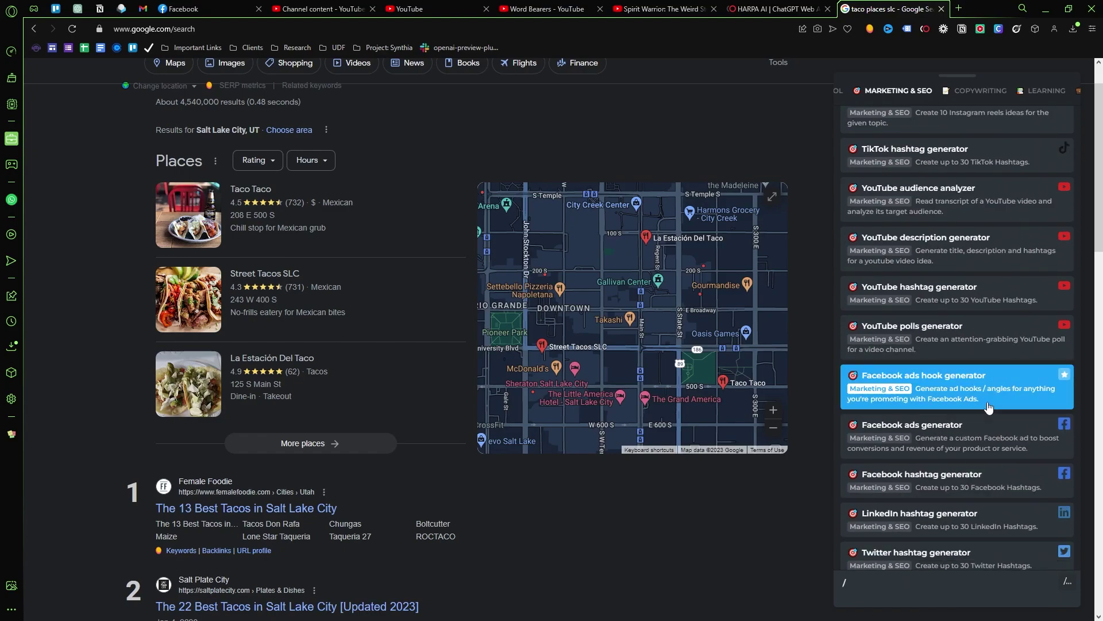
{"action": "scroll", "coordinate": [988, 407], "scroll_direction": "down", "scroll_amount": 10}
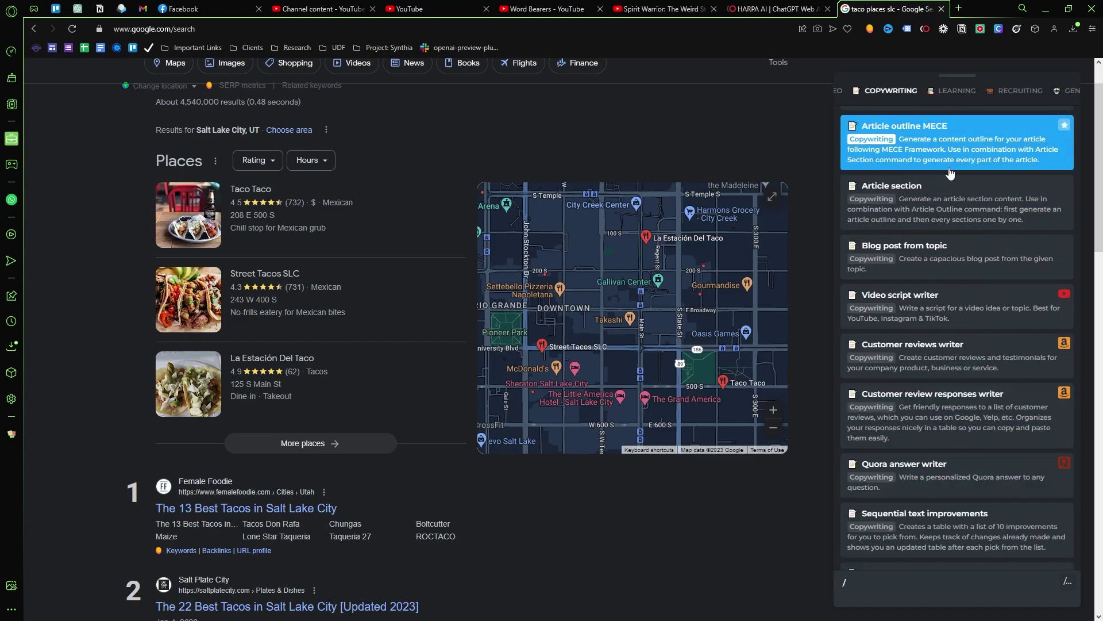
{"action": "scroll", "coordinate": [971, 379], "scroll_direction": "down", "scroll_amount": 6}
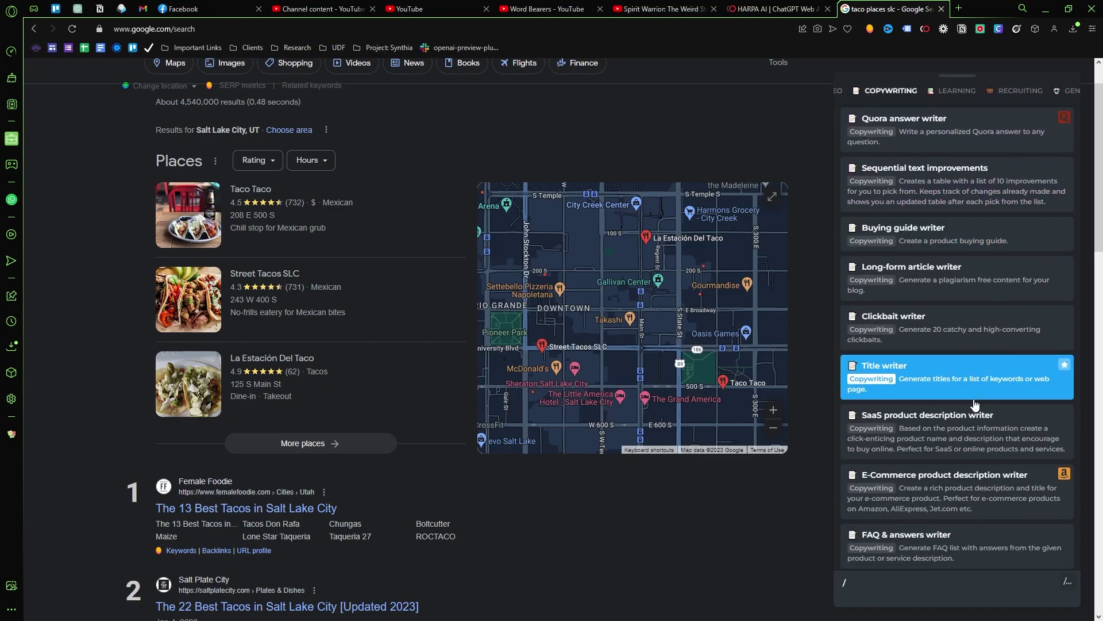
{"action": "scroll", "coordinate": [977, 408], "scroll_direction": "down", "scroll_amount": 20}
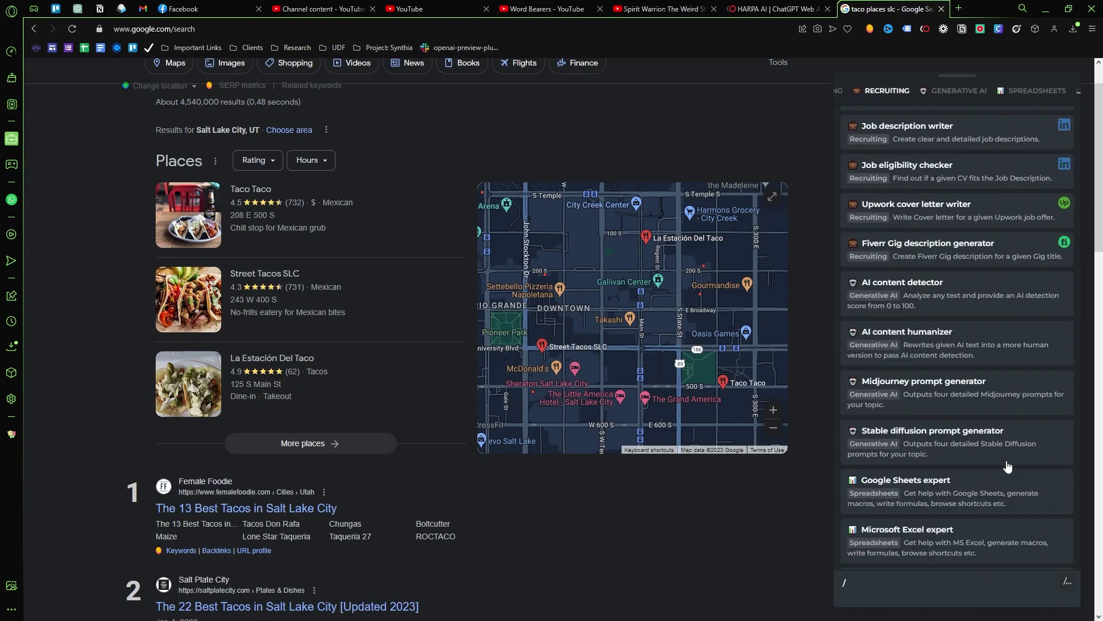
{"action": "scroll", "coordinate": [1007, 467], "scroll_direction": "down", "scroll_amount": 18}
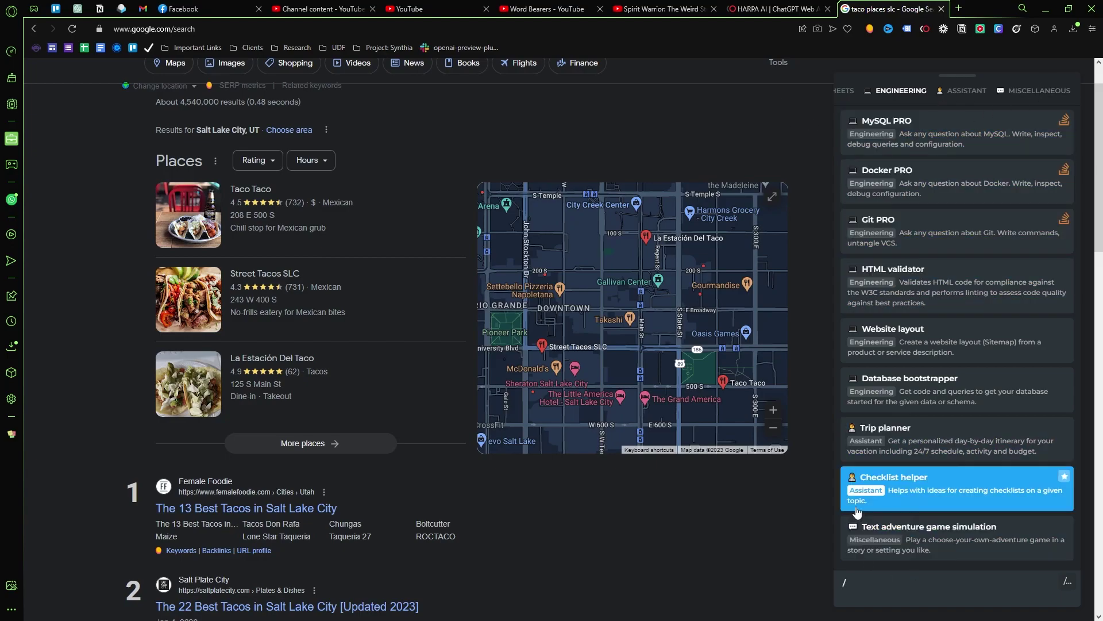
- Leave the command list and review the Word Bearers summary parts 1/3 to 3/3
{"action": "key", "text": "BackSpace"}
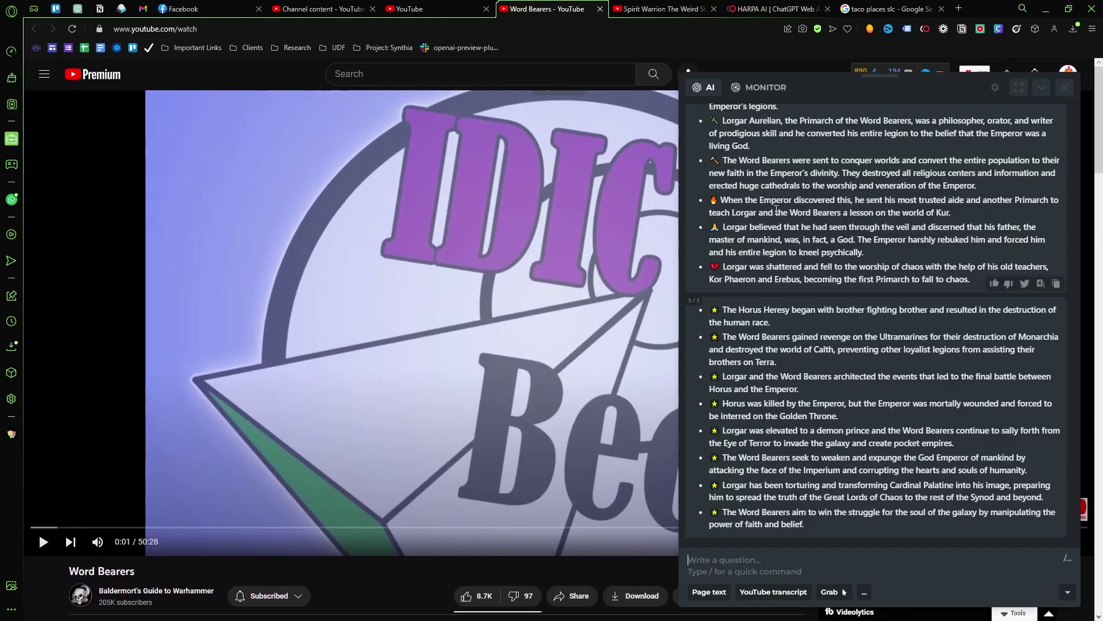
{"action": "scroll", "coordinate": [874, 322], "scroll_direction": "up", "scroll_amount": 10}
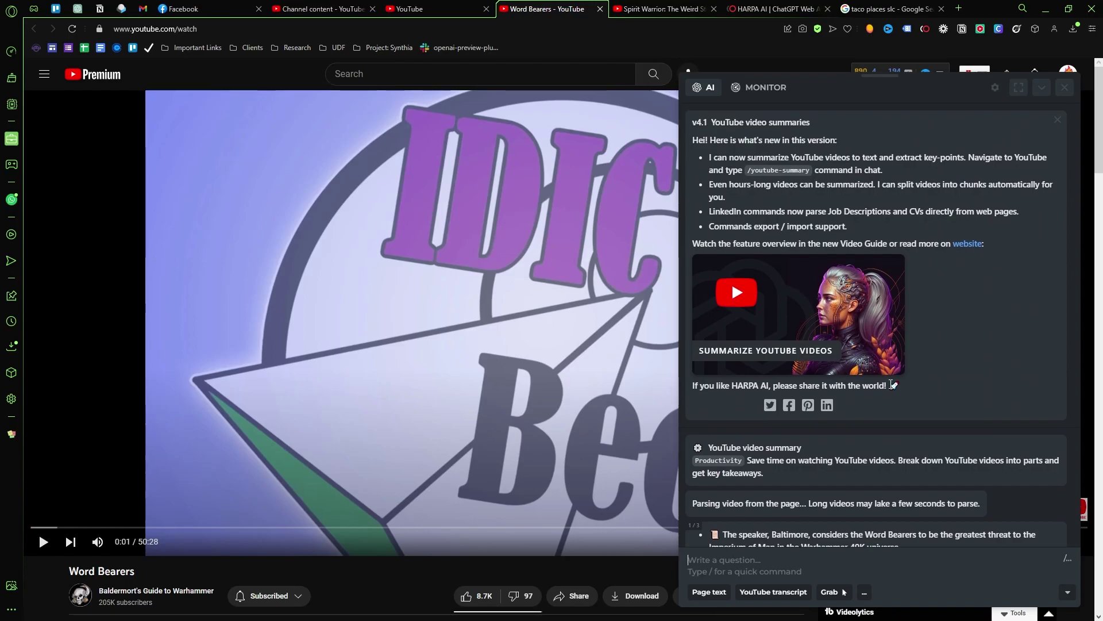
{"action": "scroll", "coordinate": [769, 290], "scroll_direction": "down", "scroll_amount": 3}
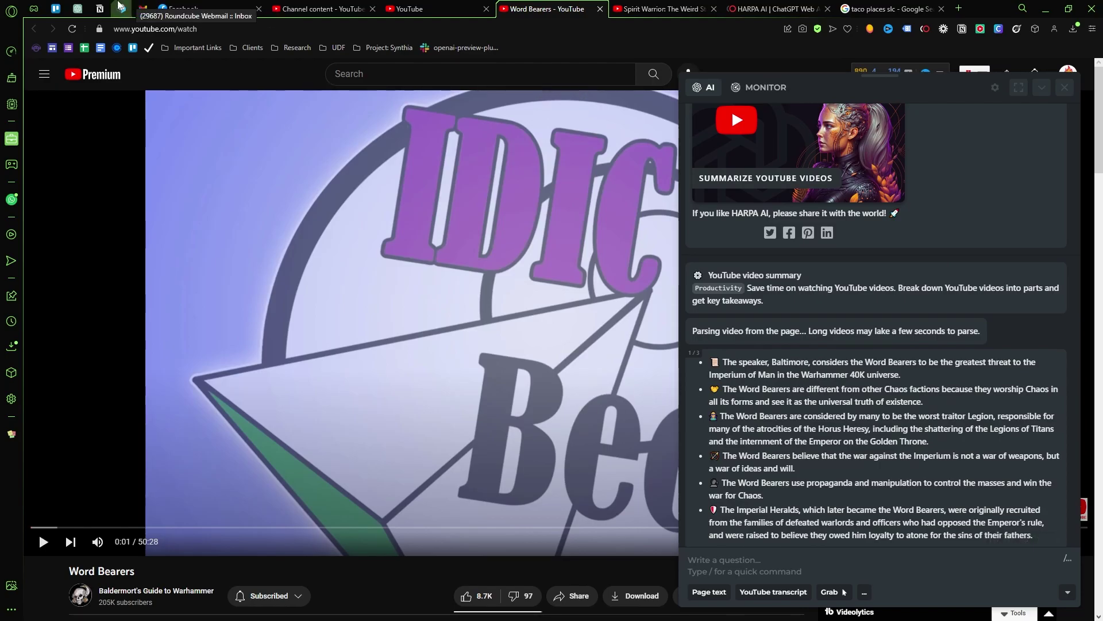
{"action": "left_click", "coordinate": [78, 8]}
- Read ChatGPT's Word Bearers emoji takeaways, then return to the video's HARPA part 3/3 summary
{"action": "scroll", "coordinate": [949, 428], "scroll_direction": "up", "scroll_amount": 15}
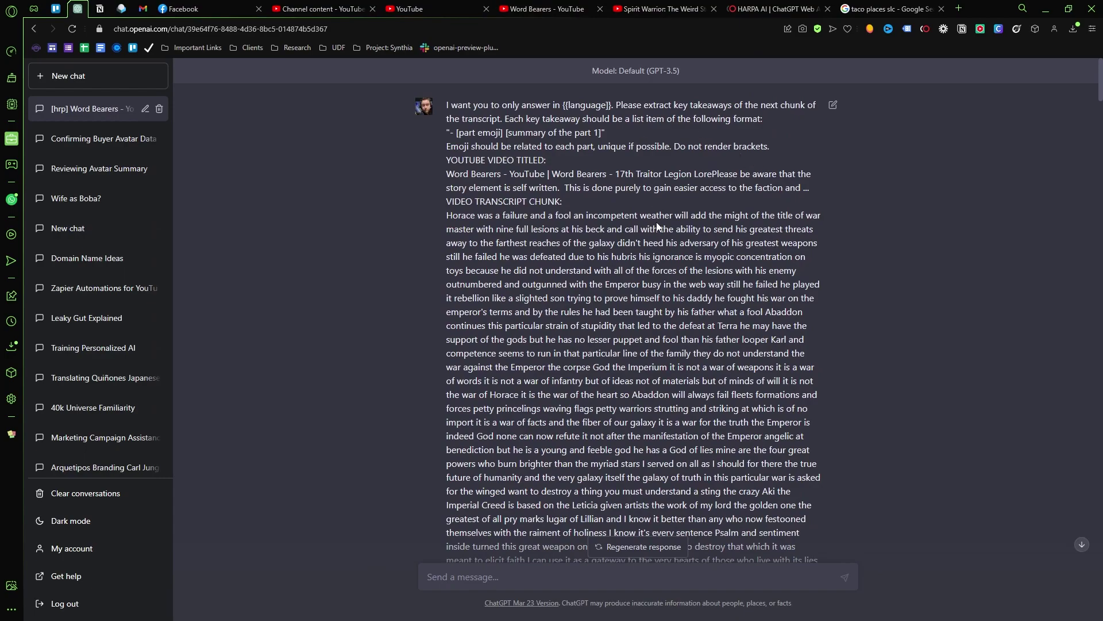
{"action": "scroll", "coordinate": [656, 222], "scroll_direction": "down", "scroll_amount": 15}
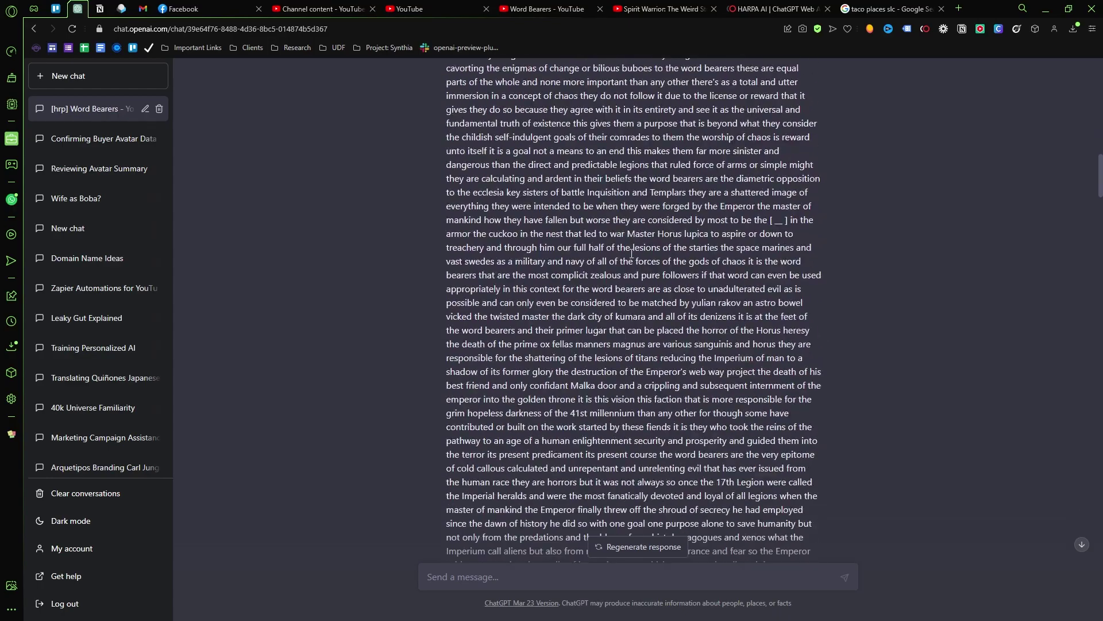
{"action": "scroll", "coordinate": [632, 253], "scroll_direction": "down", "scroll_amount": 15}
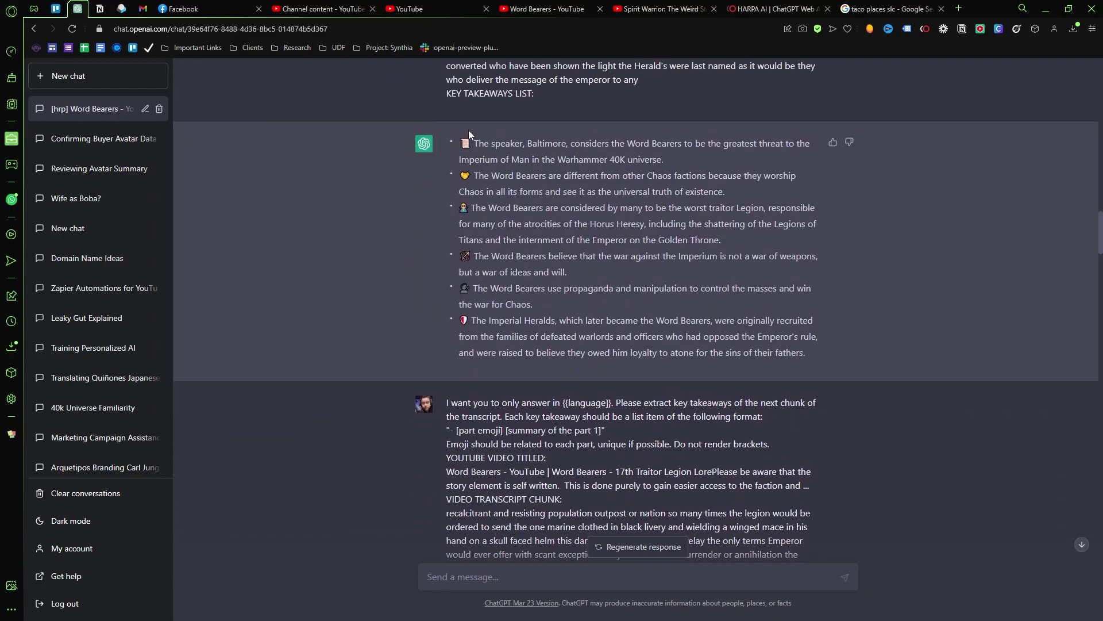
{"action": "scroll", "coordinate": [546, 365], "scroll_direction": "down", "scroll_amount": 15}
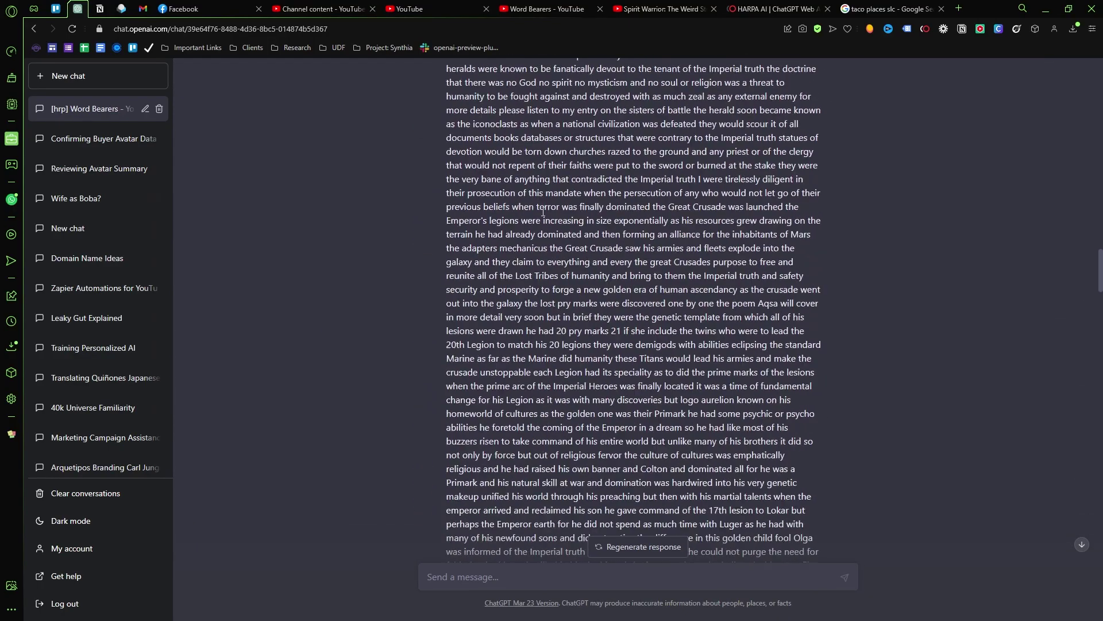
{"action": "scroll", "coordinate": [568, 246], "scroll_direction": "up", "scroll_amount": 20}
{"action": "scroll", "coordinate": [520, 72], "scroll_direction": "down", "scroll_amount": 5}
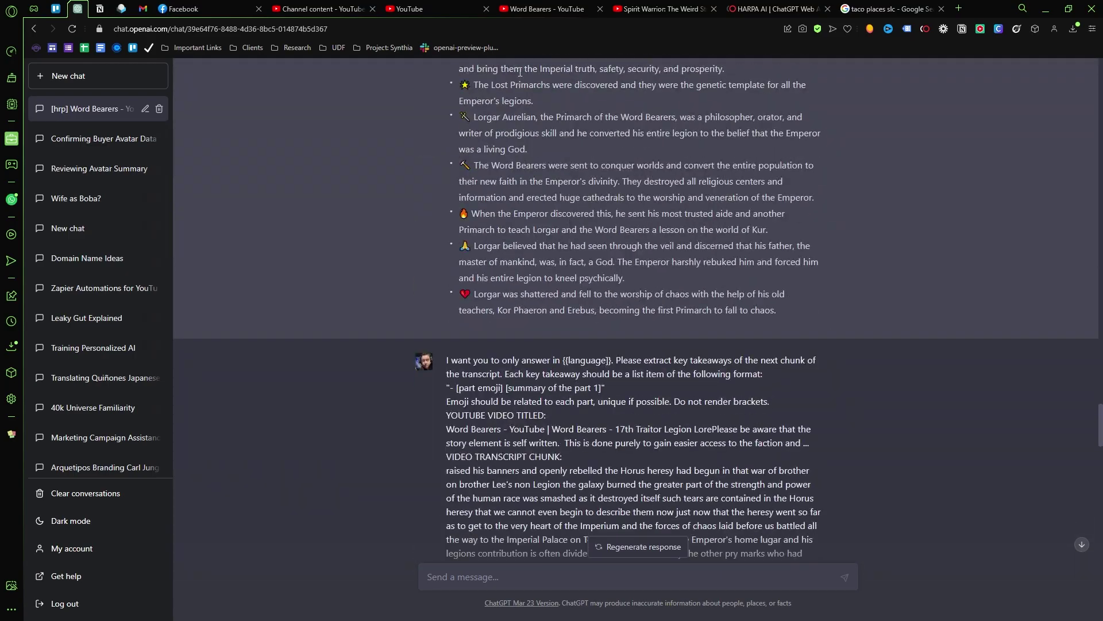
{"action": "scroll", "coordinate": [519, 238], "scroll_direction": "up", "scroll_amount": 4}
{"action": "scroll", "coordinate": [543, 243], "scroll_direction": "down", "scroll_amount": 20}
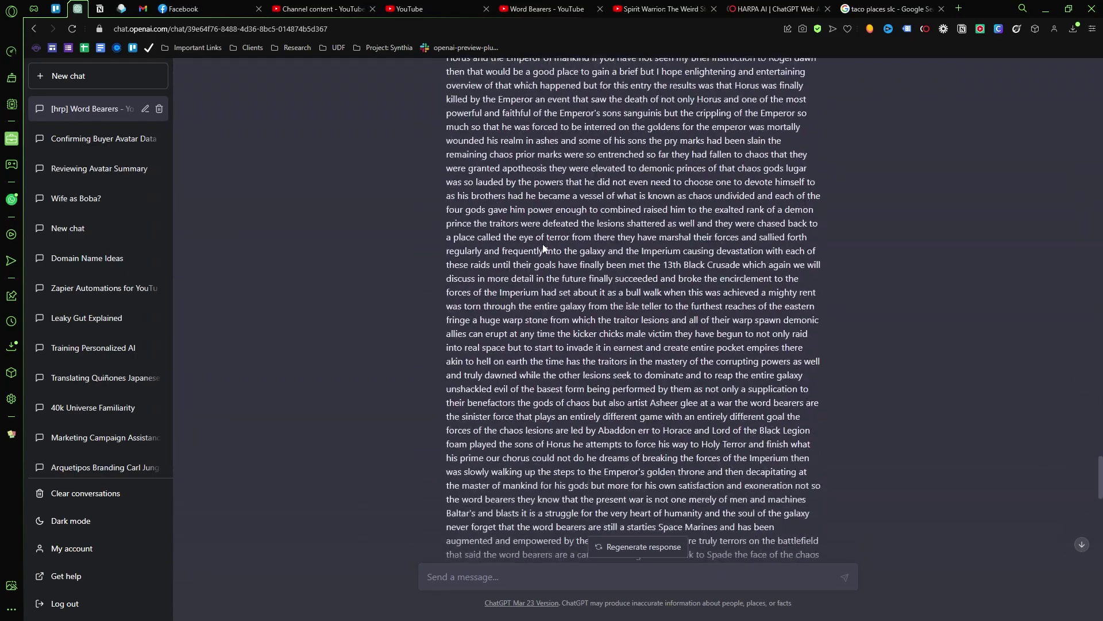
{"action": "scroll", "coordinate": [544, 244], "scroll_direction": "down", "scroll_amount": 10}
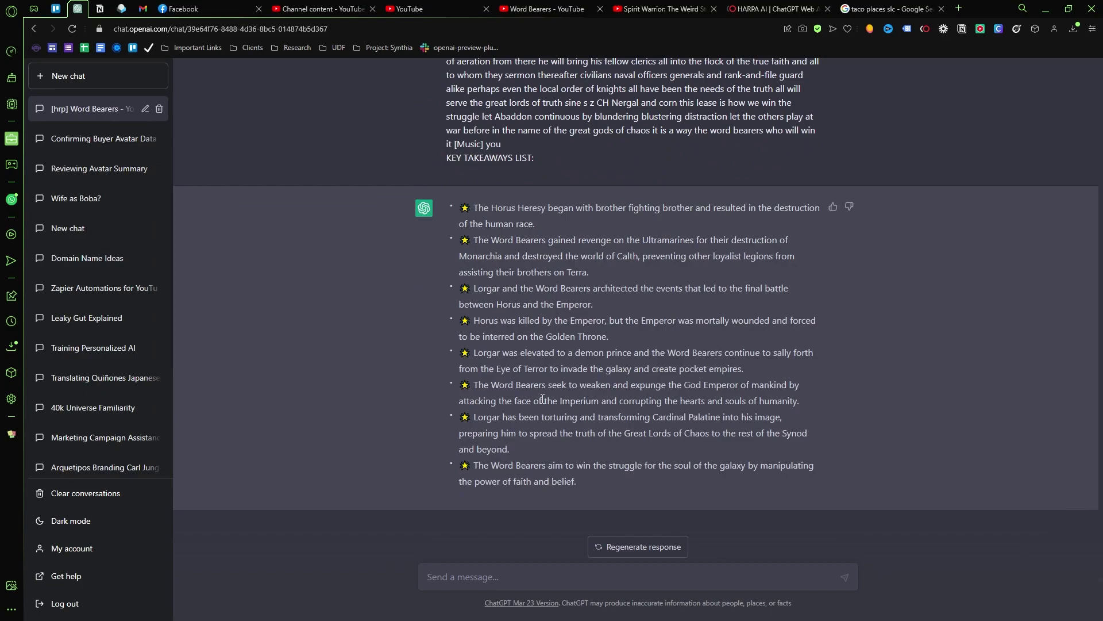
{"action": "left_click", "coordinate": [546, 8]}
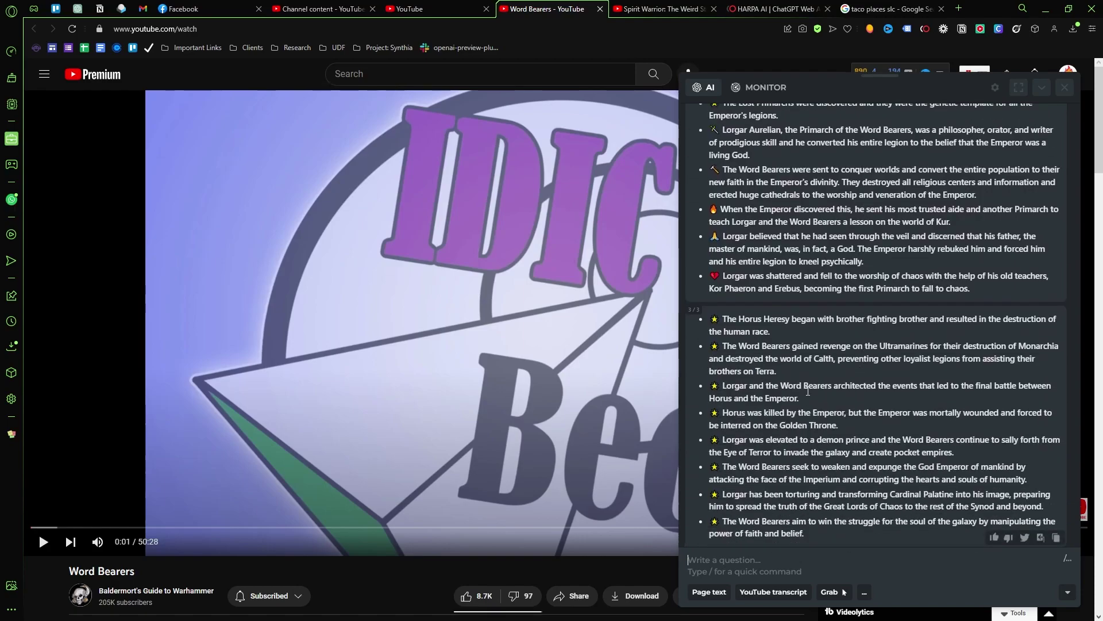
- Scroll the HARPA sidebar back to the top
{"action": "scroll", "coordinate": [840, 394], "scroll_direction": "up", "scroll_amount": 10}
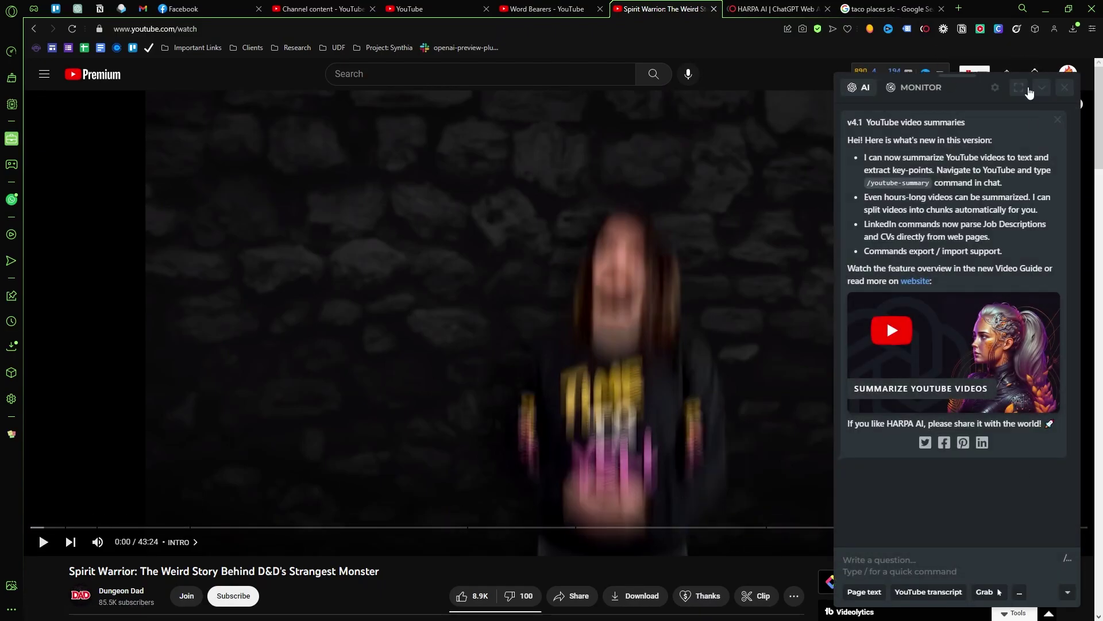
- Widen the HARPA sidebar and run the /YouTube video summary command on Spirit Warrior
{"action": "left_click", "coordinate": [1021, 90]}
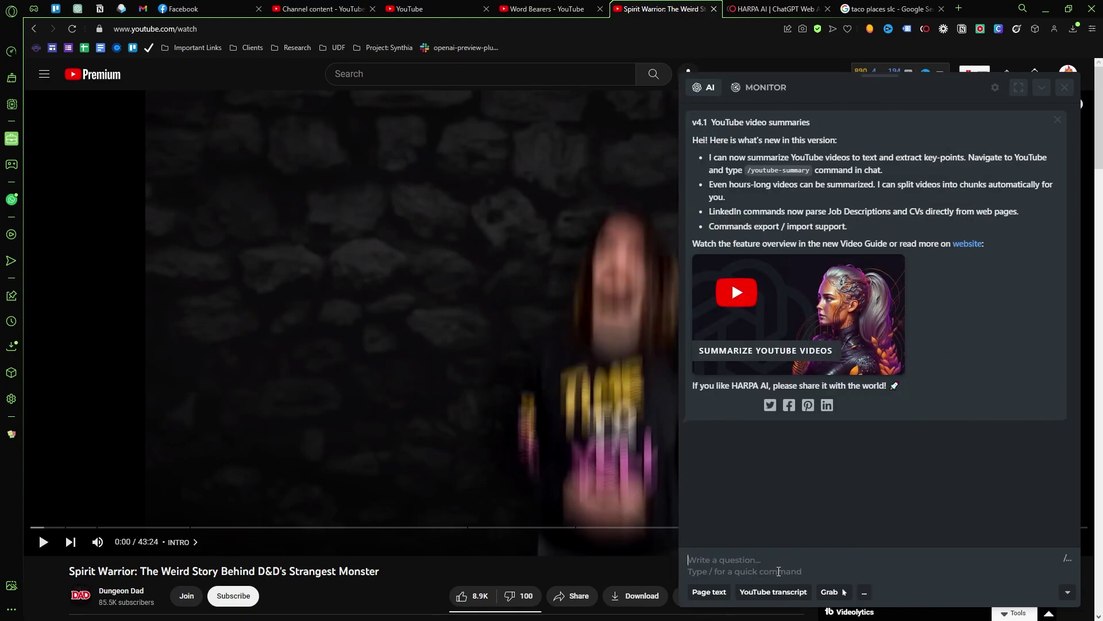
{"action": "left_click", "coordinate": [763, 557]}
{"action": "type", "text": "/"}
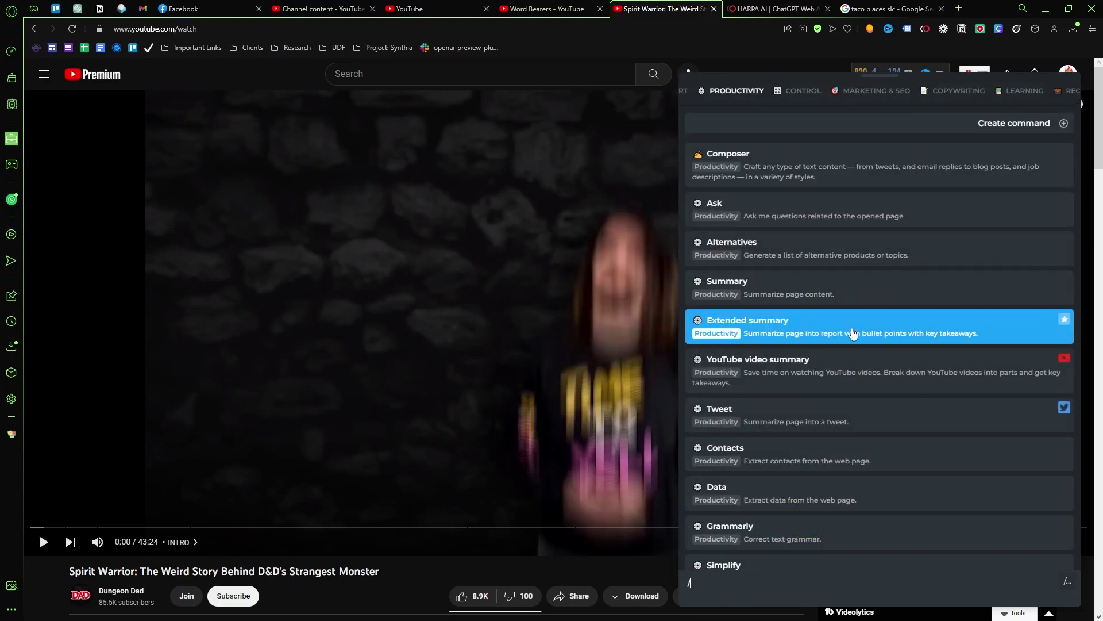
{"action": "left_click", "coordinate": [859, 365]}
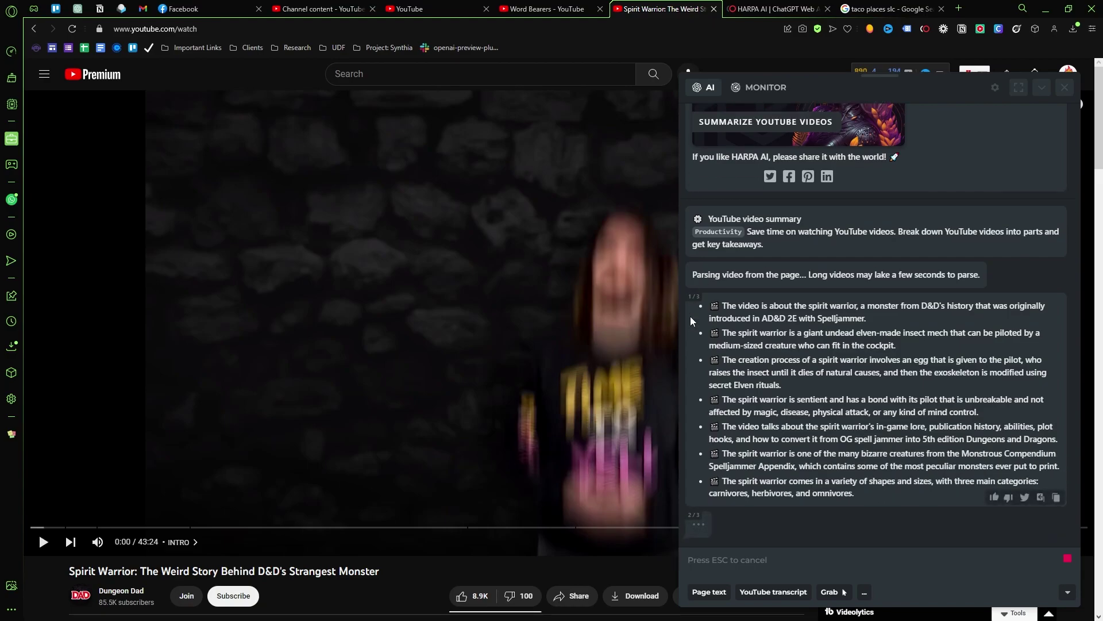
- Browse the YouTube comments while HARPA streams summary parts 1/3 to 3/3
{"action": "scroll", "coordinate": [247, 430], "scroll_direction": "down", "scroll_amount": 8}
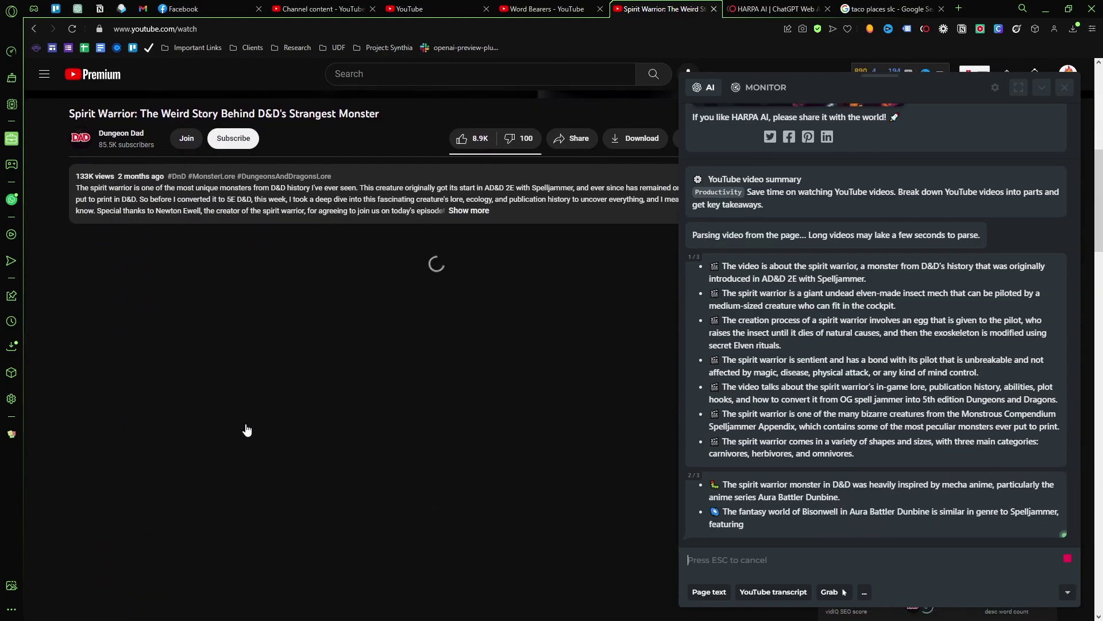
{"action": "scroll", "coordinate": [247, 430], "scroll_direction": "down", "scroll_amount": 5}
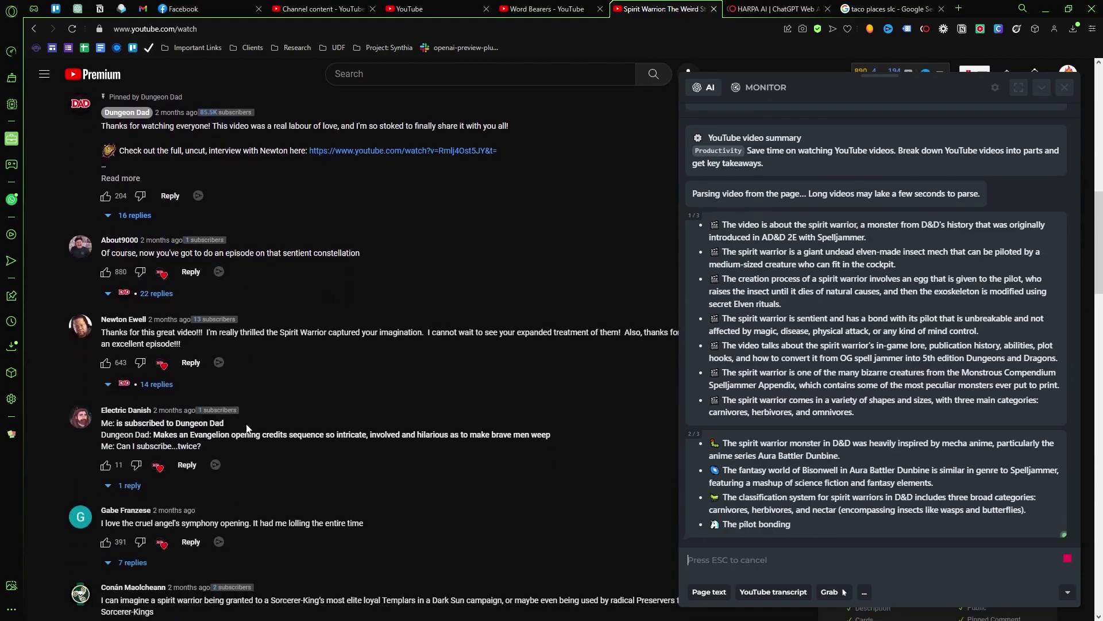
{"action": "scroll", "coordinate": [247, 428], "scroll_direction": "down", "scroll_amount": 12}
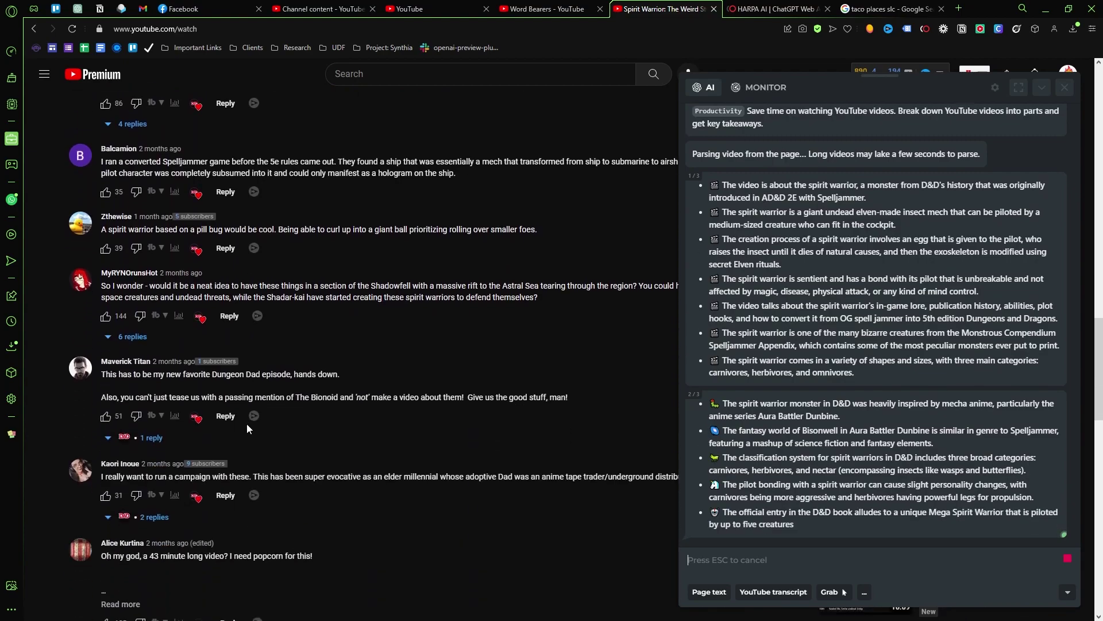
{"action": "scroll", "coordinate": [247, 423], "scroll_direction": "down", "scroll_amount": 5}
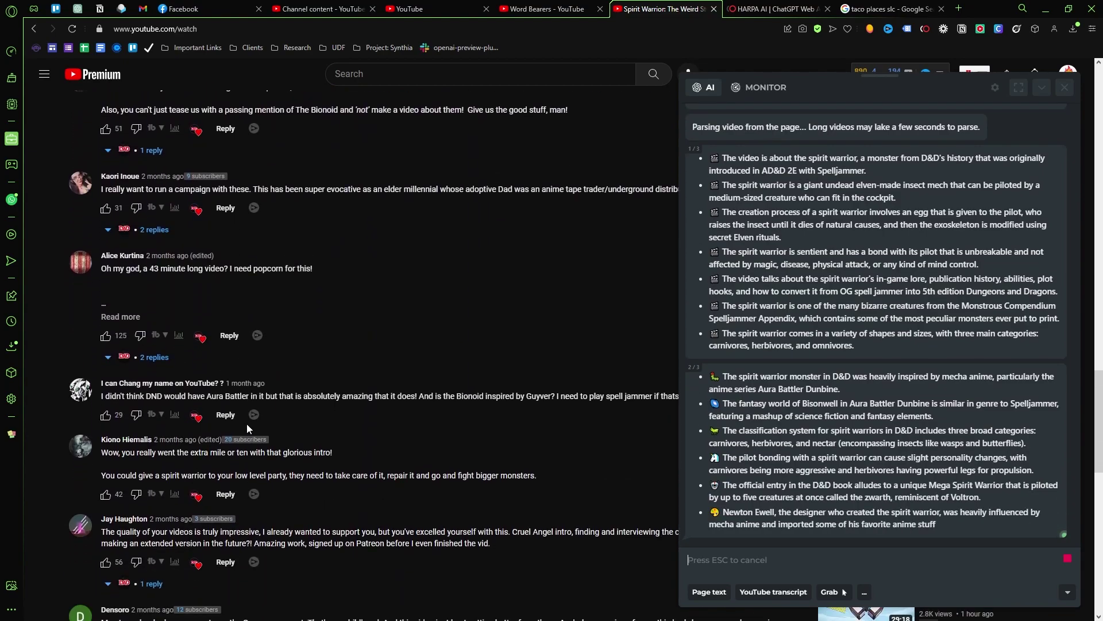
{"action": "scroll", "coordinate": [247, 423], "scroll_direction": "down", "scroll_amount": 3}
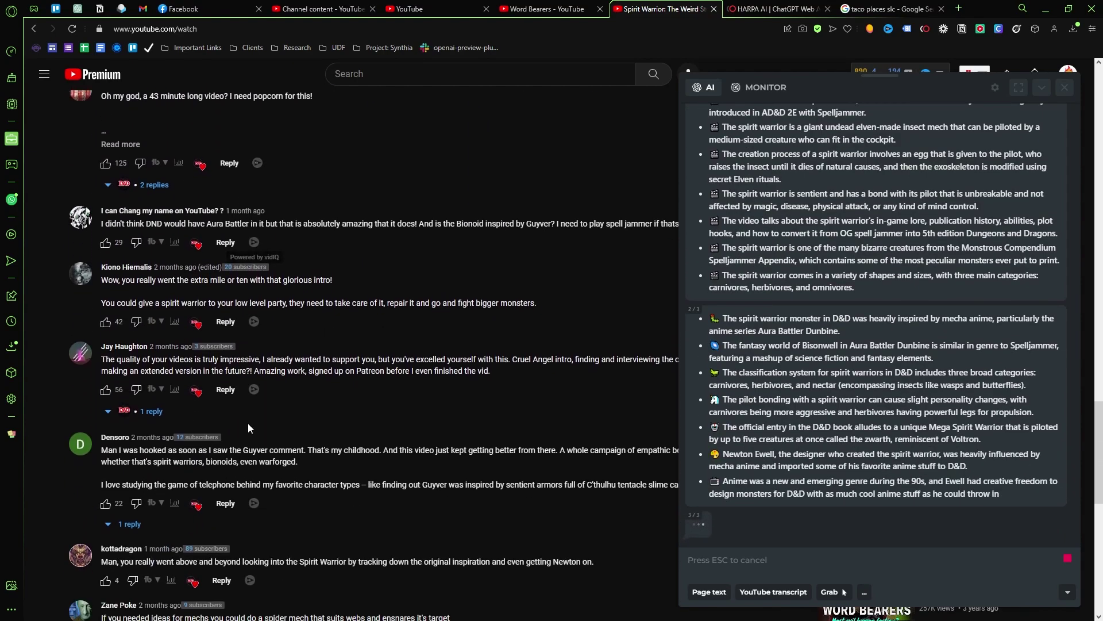
{"action": "scroll", "coordinate": [247, 425], "scroll_direction": "down", "scroll_amount": 9}
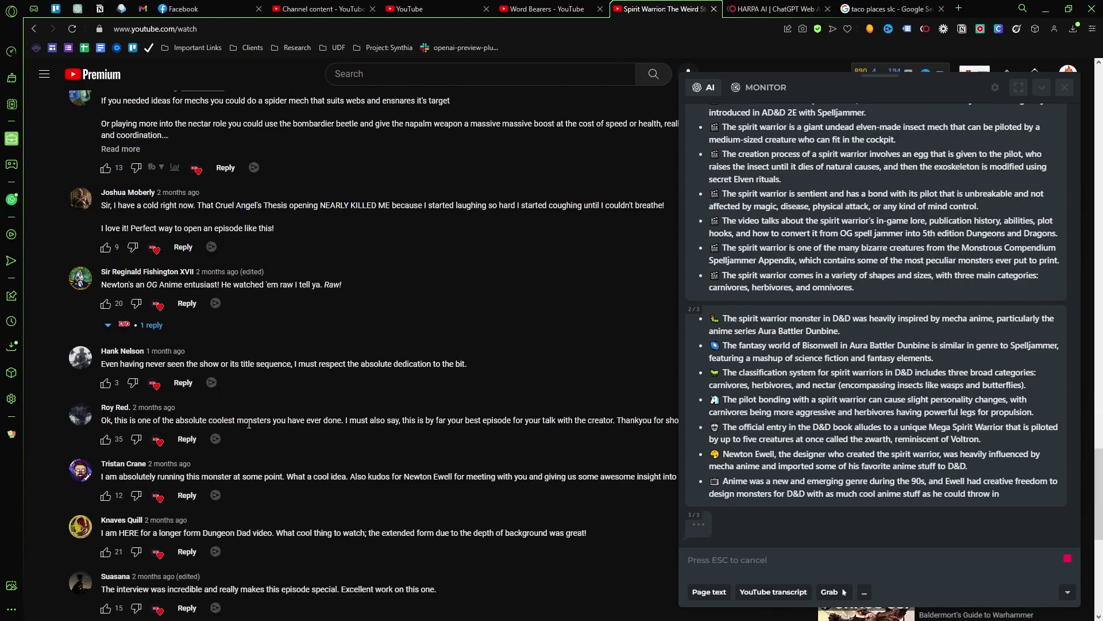
{"action": "scroll", "coordinate": [367, 453], "scroll_direction": "up", "scroll_amount": 10}
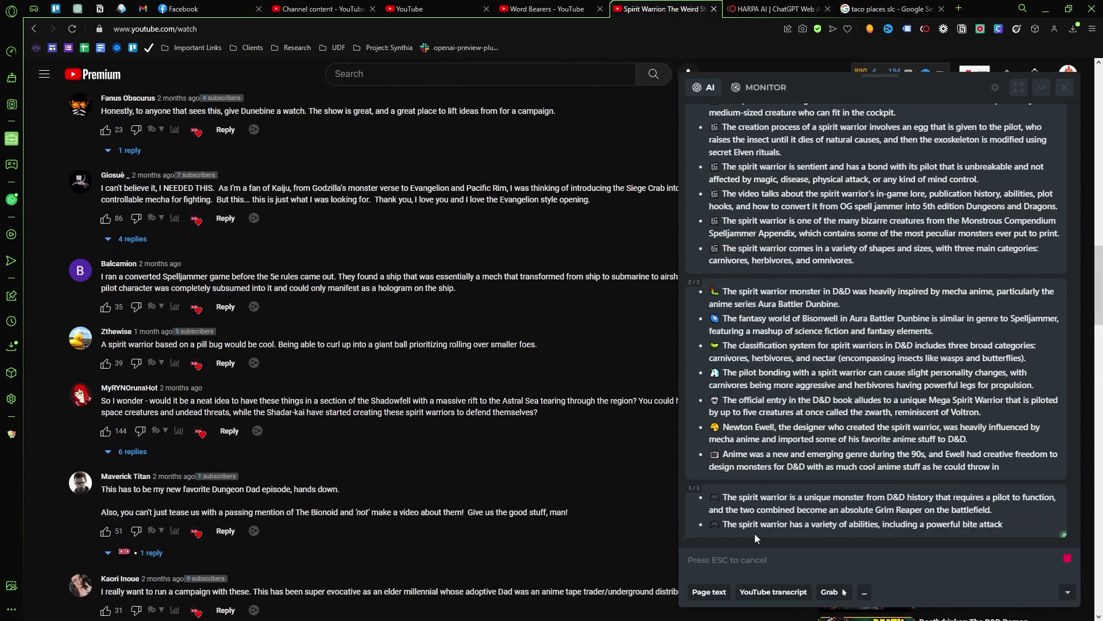
{"action": "scroll", "coordinate": [370, 471], "scroll_direction": "up", "scroll_amount": 6}
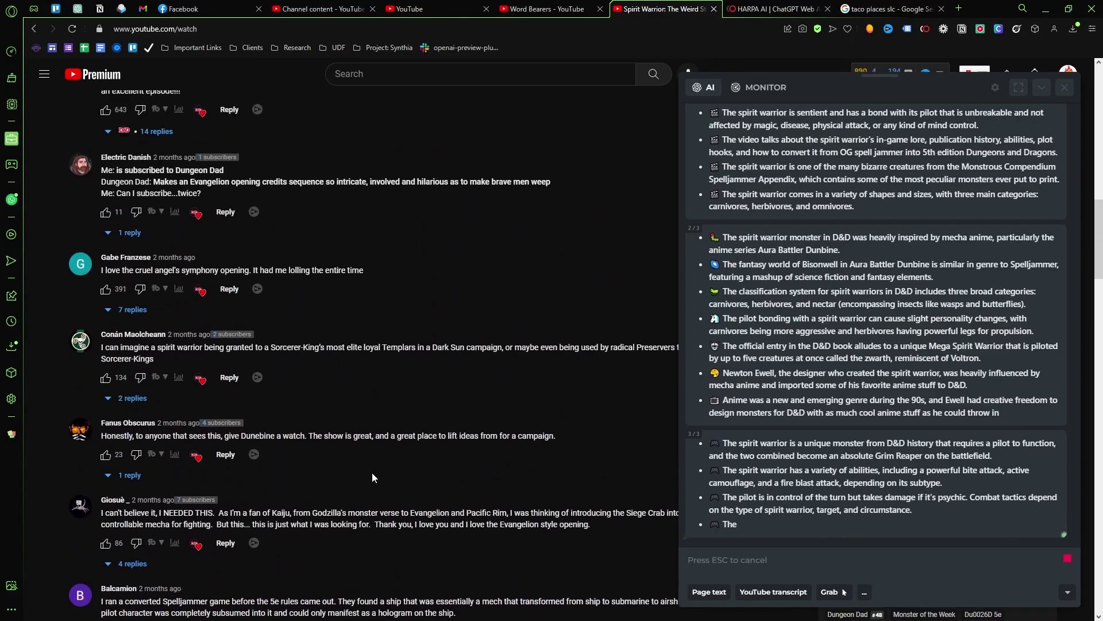
{"action": "scroll", "coordinate": [371, 473], "scroll_direction": "up", "scroll_amount": 9}
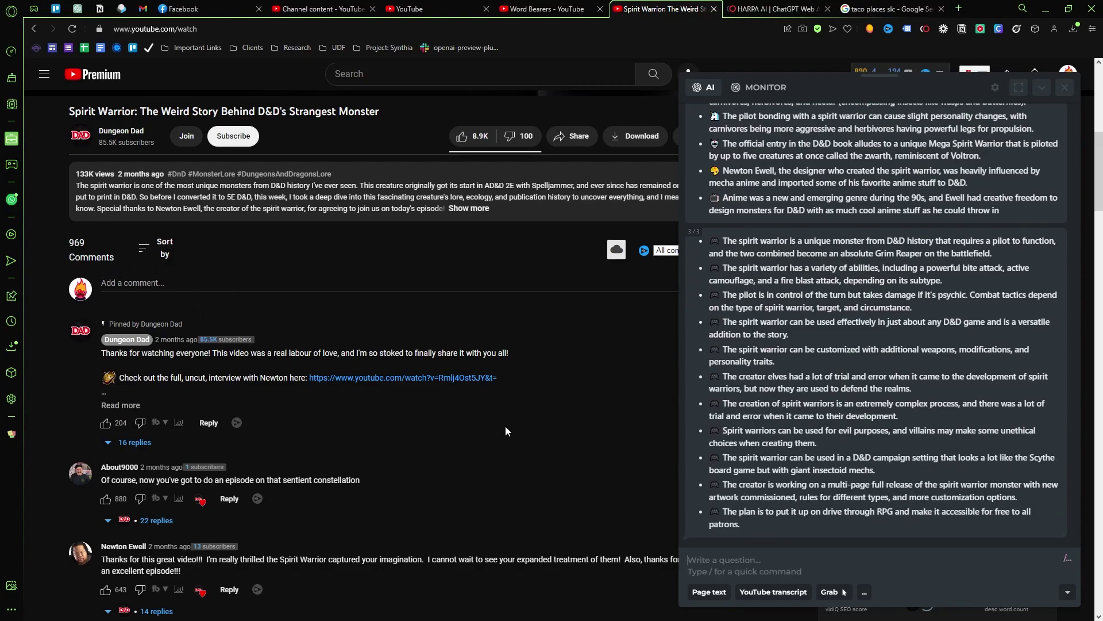
{"action": "scroll", "coordinate": [900, 461], "scroll_direction": "up", "scroll_amount": 2}
{"action": "scroll", "coordinate": [900, 462], "scroll_direction": "up", "scroll_amount": 5}
{"action": "scroll", "coordinate": [411, 445], "scroll_direction": "up", "scroll_amount": 3}
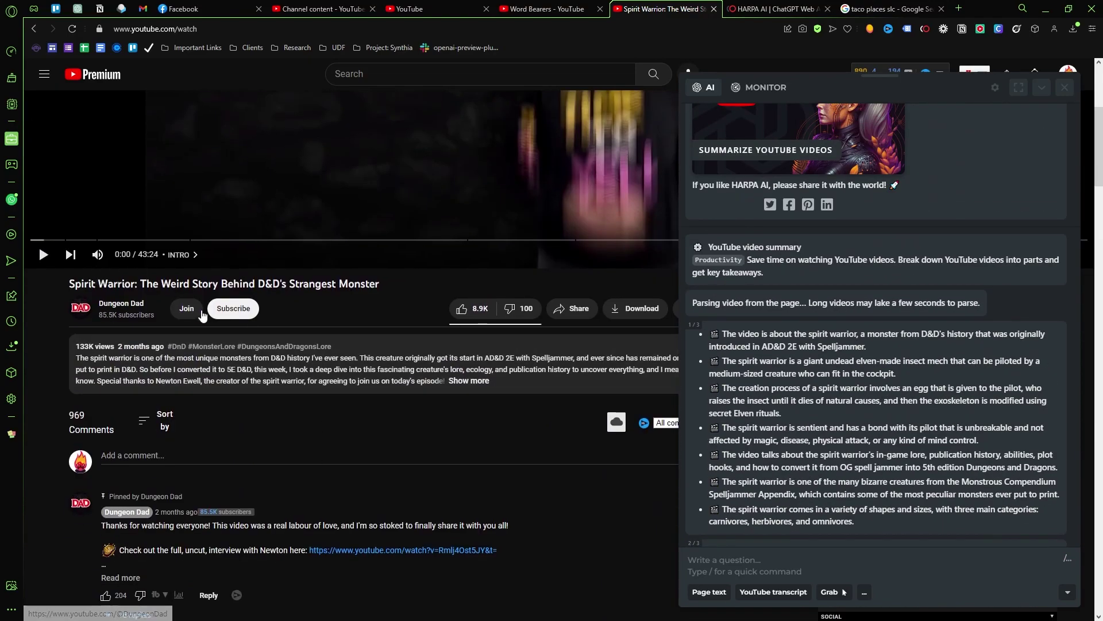
{"action": "scroll", "coordinate": [901, 446], "scroll_direction": "down", "scroll_amount": 3}
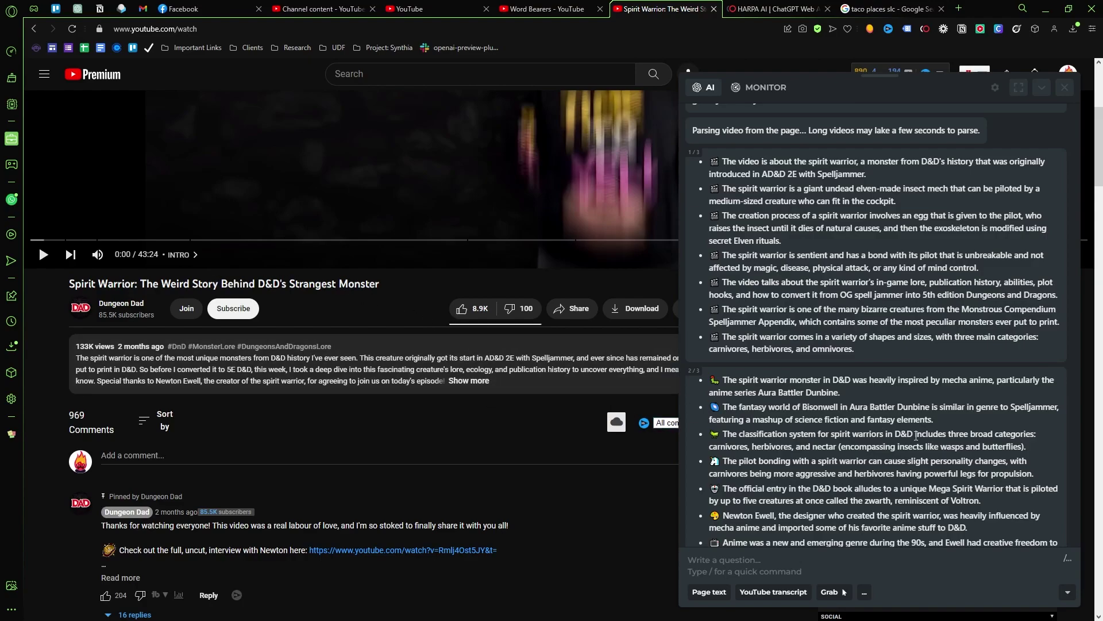
{"action": "scroll", "coordinate": [916, 435], "scroll_direction": "down", "scroll_amount": 6}
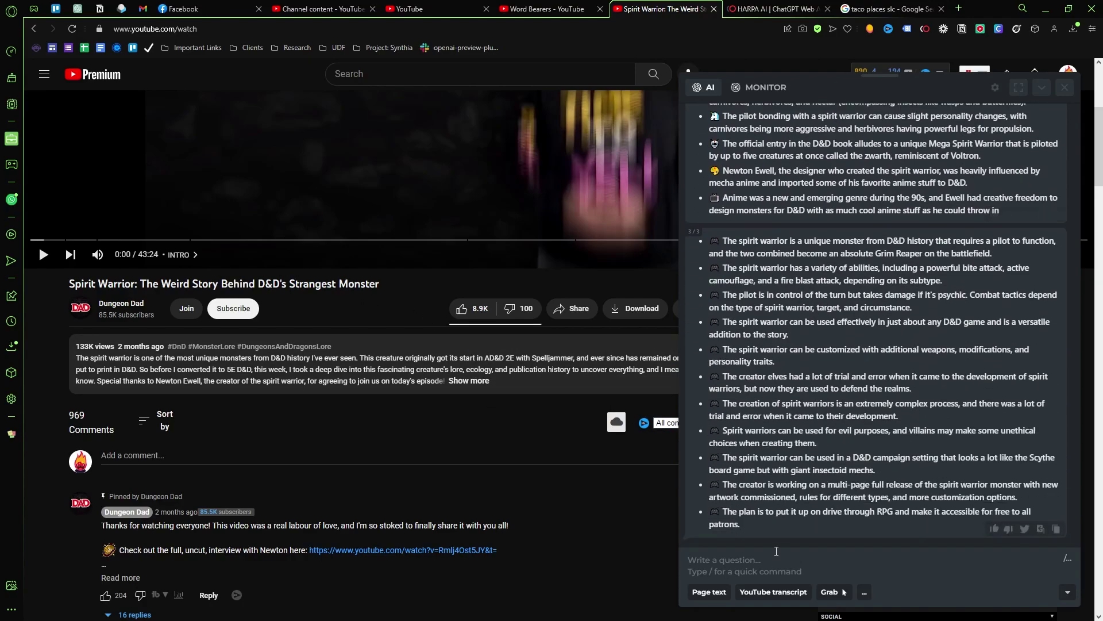
{"action": "scroll", "coordinate": [549, 525], "scroll_direction": "down", "scroll_amount": 5}
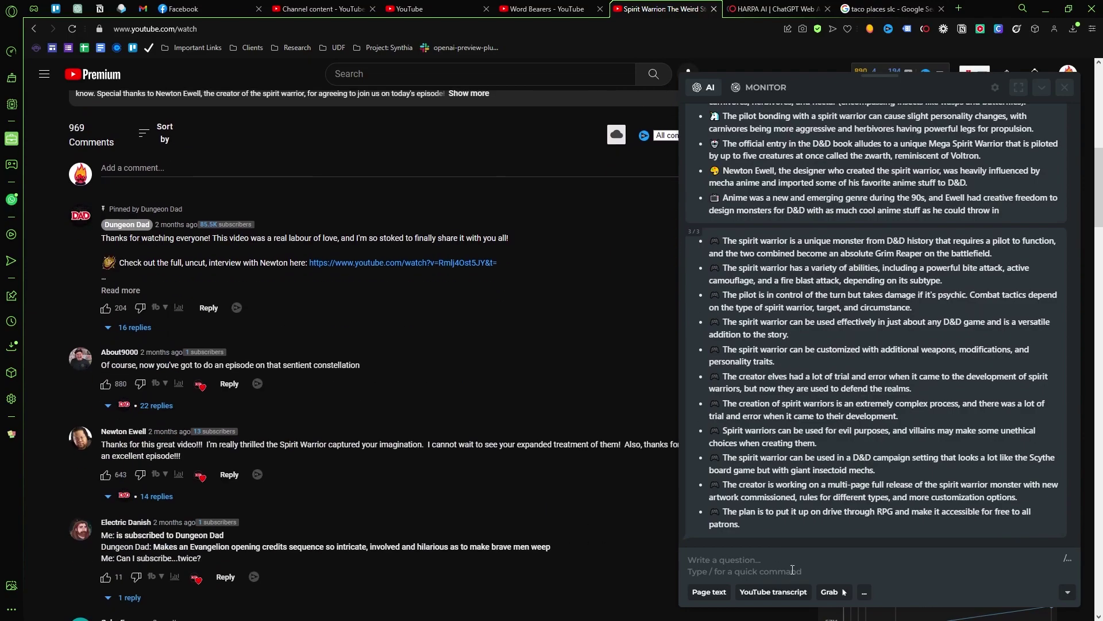
- Ask HARPA to summarize the comment section found after the word "Comments" in {{page}}
{"action": "type", "text": "Pleased"}
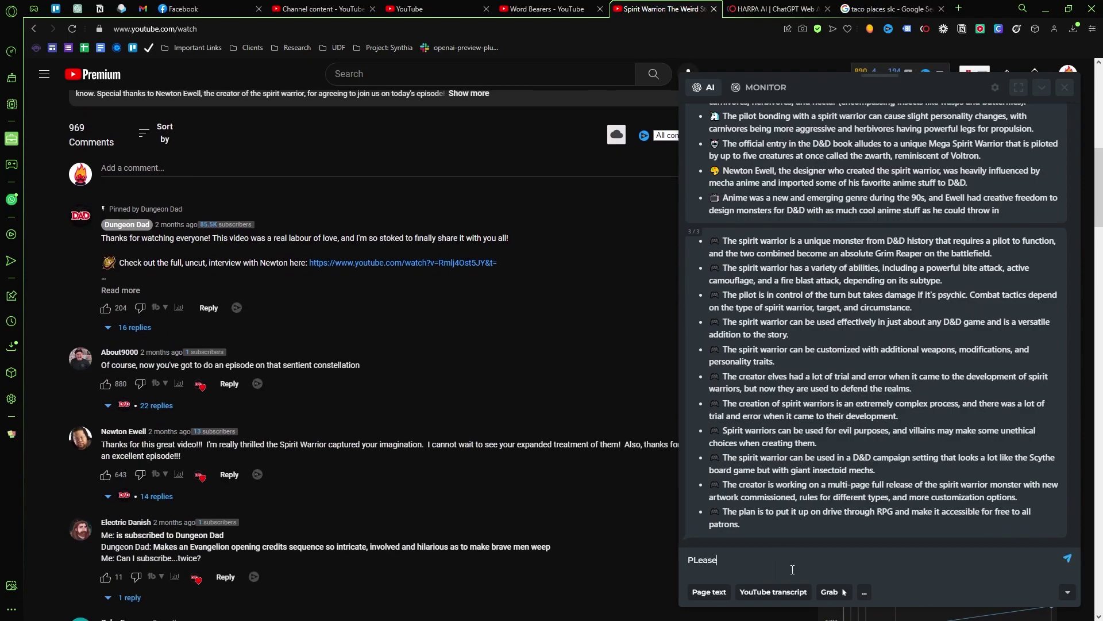
{"action": "key", "text": "BackSpace"}
{"action": "key", "text": "BackSpace"}
{"action": "key", "text": "BackSpace"}
{"action": "key", "text": "BackSpace"}
{"action": "key", "text": "BackSpace"}
{"action": "key", "text": "BackSpace"}
{"action": "type", "text": "lease summarize the comment section"}
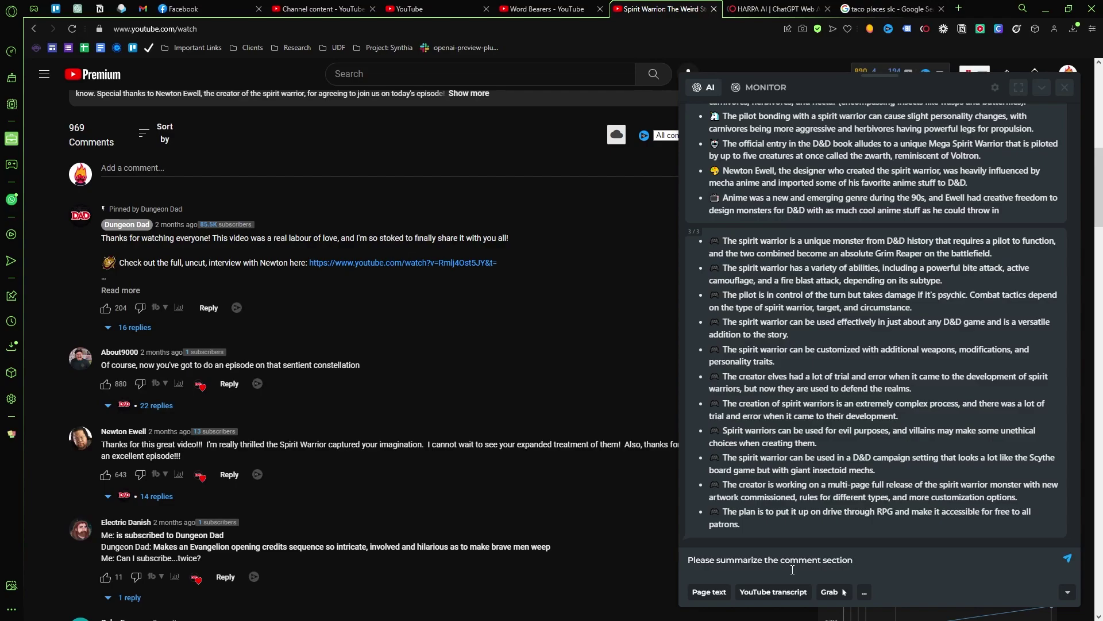
{"action": "type", "text": ". It can be foudn"}
{"action": "key", "text": "BackSpace"}
{"action": "key", "text": "BackSpace"}
{"action": "key", "text": "BackSpace"}
{"action": "type", "text": "nd afd"}
{"action": "key", "text": "BackSpace"}
{"action": "type", "text": "ter the worde\""}
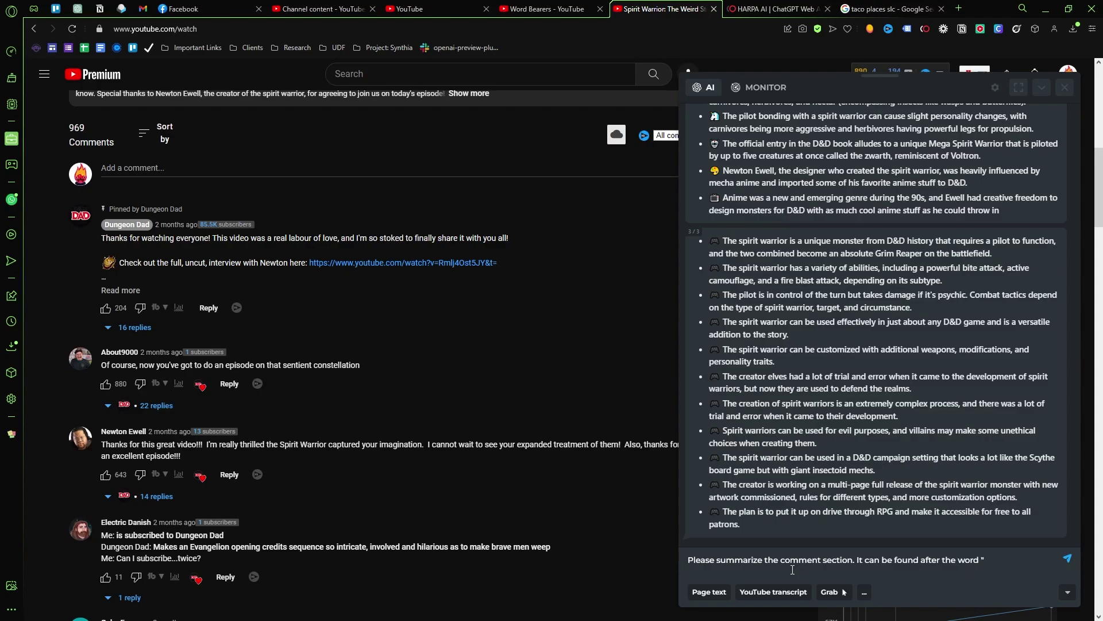
{"action": "type", "text": "Commebntsnts\" in the"}
{"action": "key", "text": "BackSpace"}
{"action": "key", "text": "BackSpace"}
{"action": "key", "text": "BackSpace"}
{"action": "key", "text": "BackSpace"}
{"action": "key", "text": "BackSpace"}
{"action": "key", "text": "BackSpace"}
{"action": "type", "text": "here: {{page"}
{"action": "key", "text": "Return"}
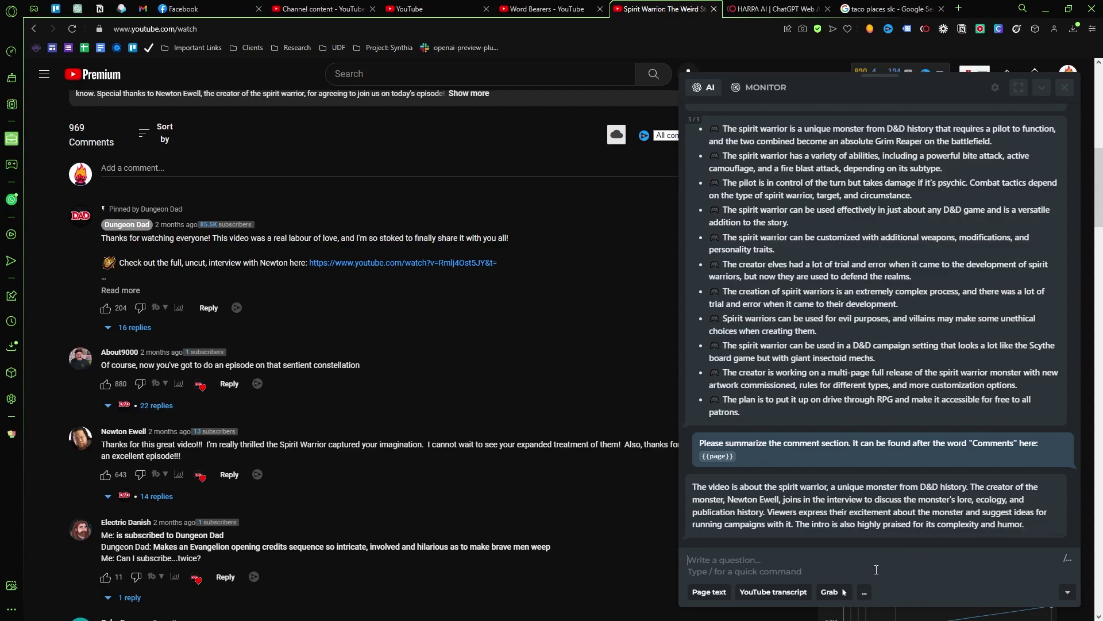
- Ask HARPA to group the comments by avatar, then by topic
{"action": "type", "text": "Can youy break"}
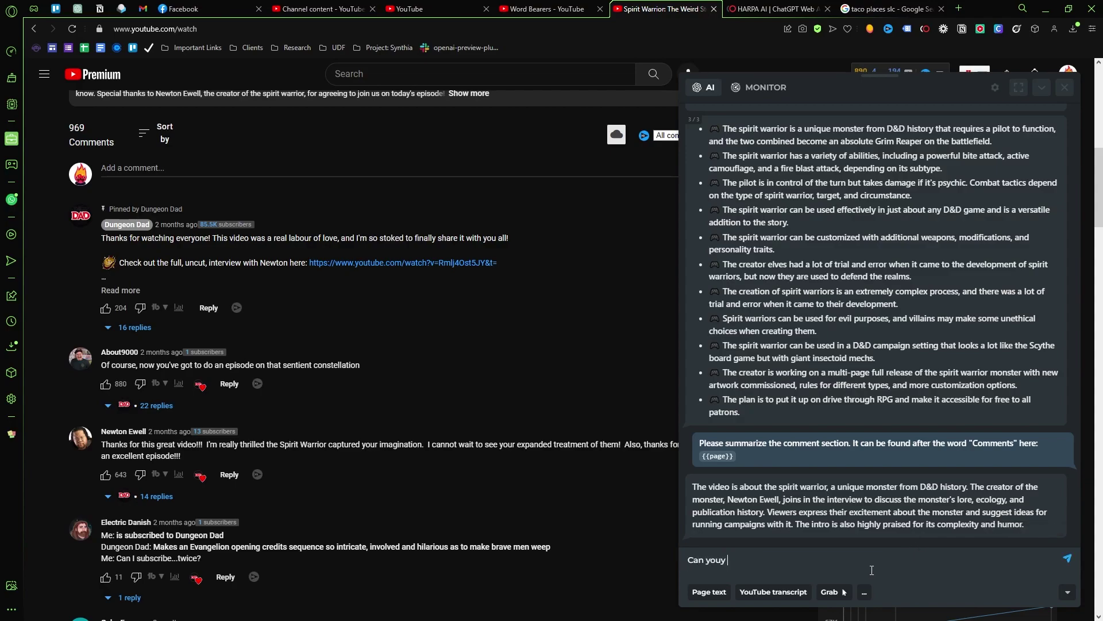
{"action": "key", "text": "BackSpace"}
{"action": "key", "text": "BackSpace"}
{"action": "key", "text": "BackSpace"}
{"action": "key", "text": "BackSpace"}
{"action": "type", "text": "group the comment section "}
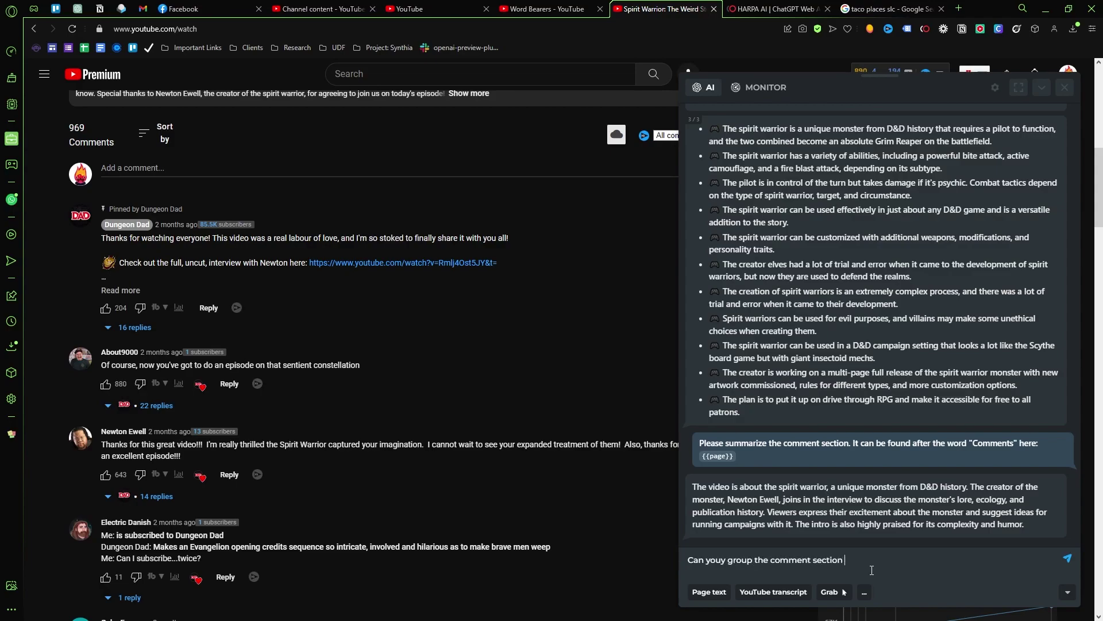
{"action": "type", "text": "by avatar?"}
{"action": "key", "text": "Return"}
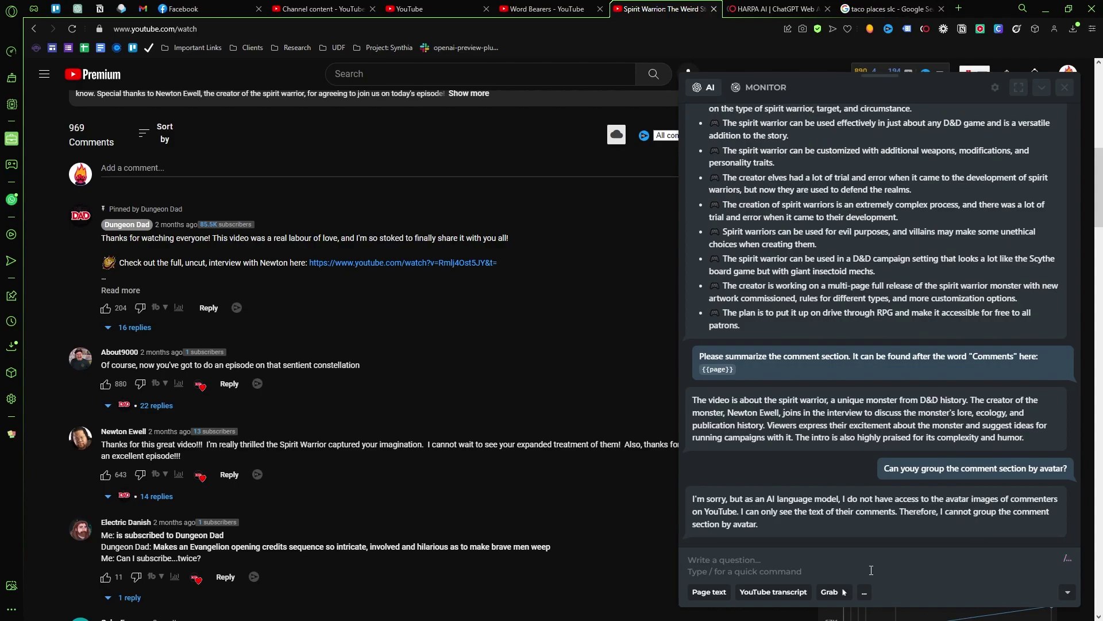
{"action": "type", "text": "Could you group t"}
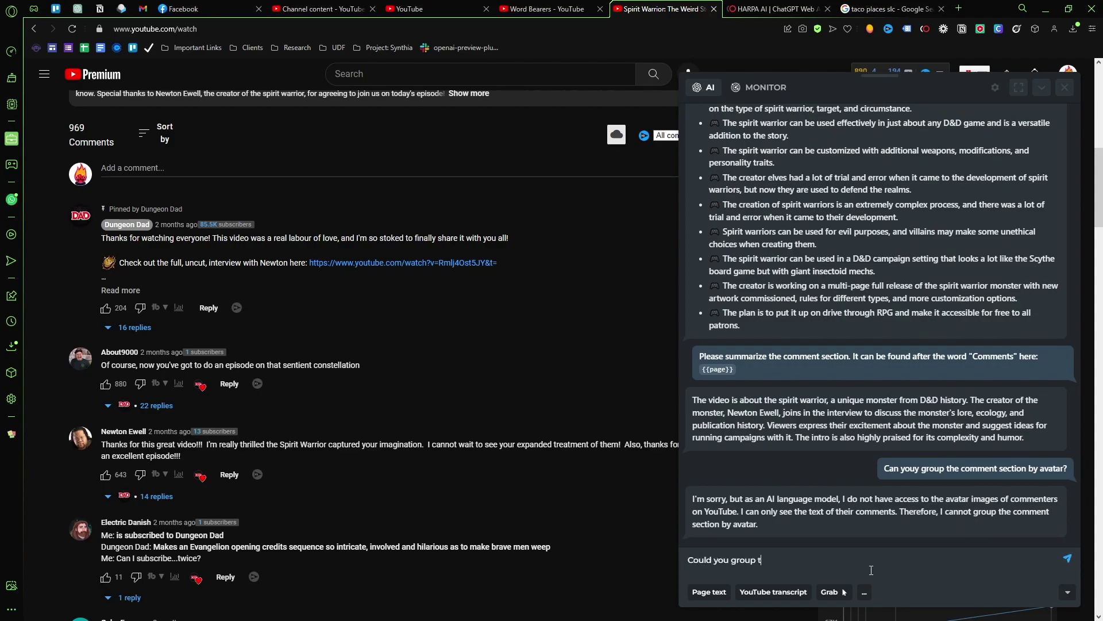
{"action": "type", "text": "he comments together by topic?"}
{"action": "key", "text": "Return"}
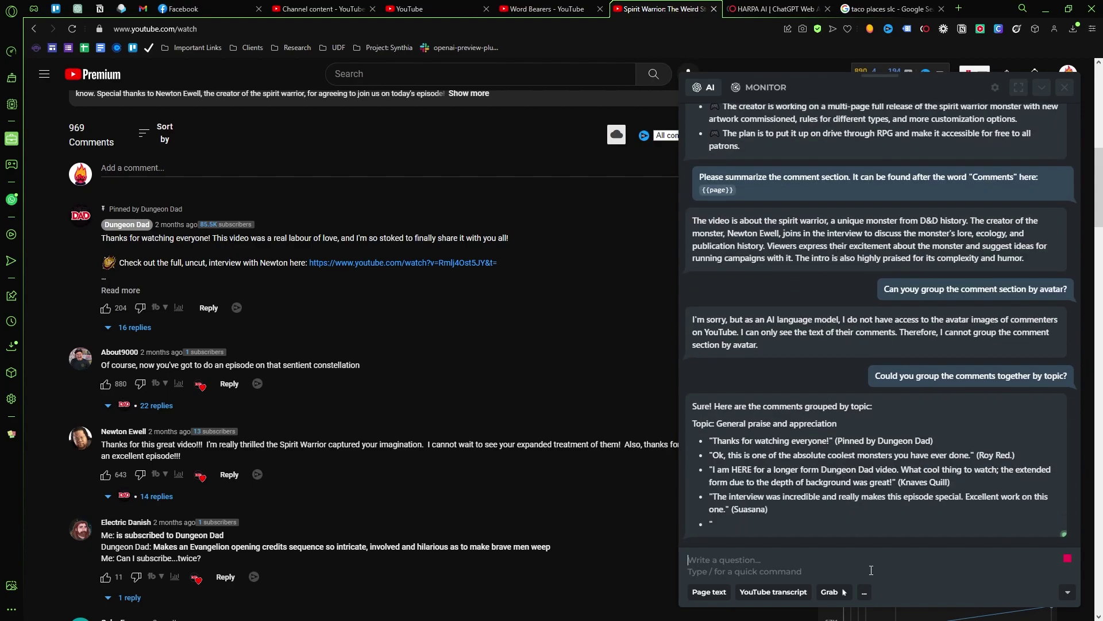